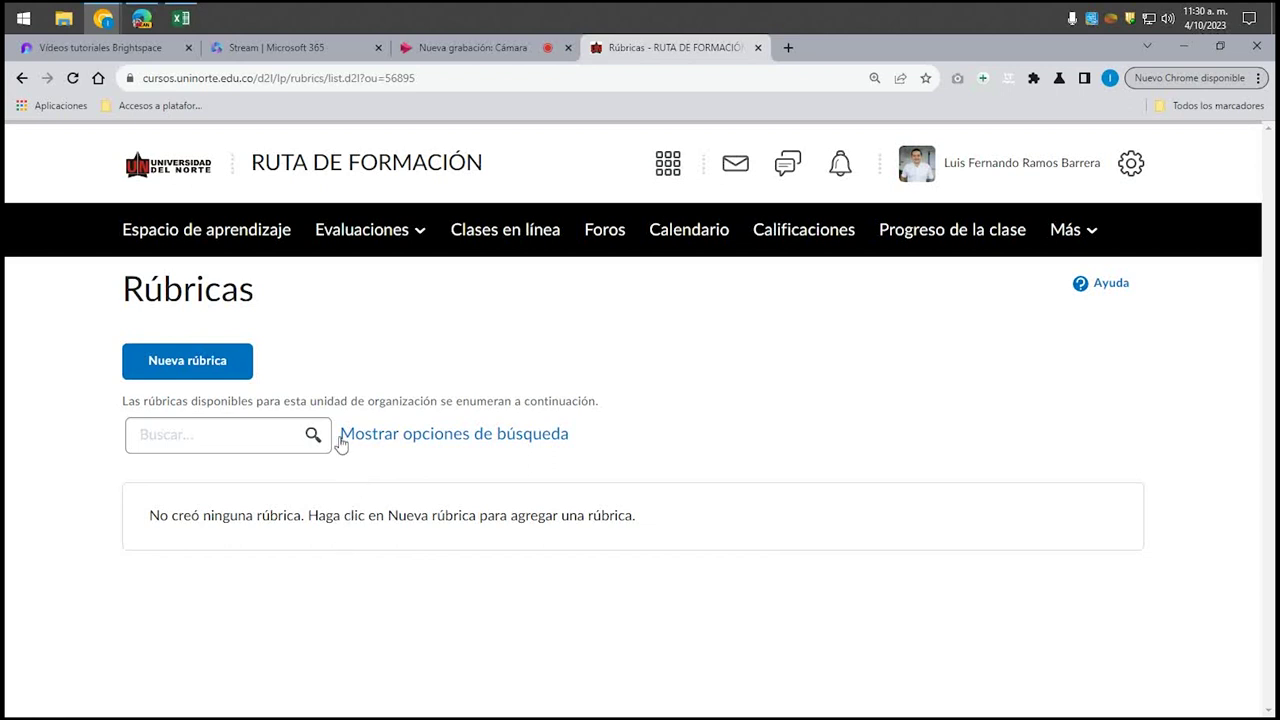
- Create a new rubric and name it "Actividad #1 rúbrica evaluativa"
left_click(200, 370)
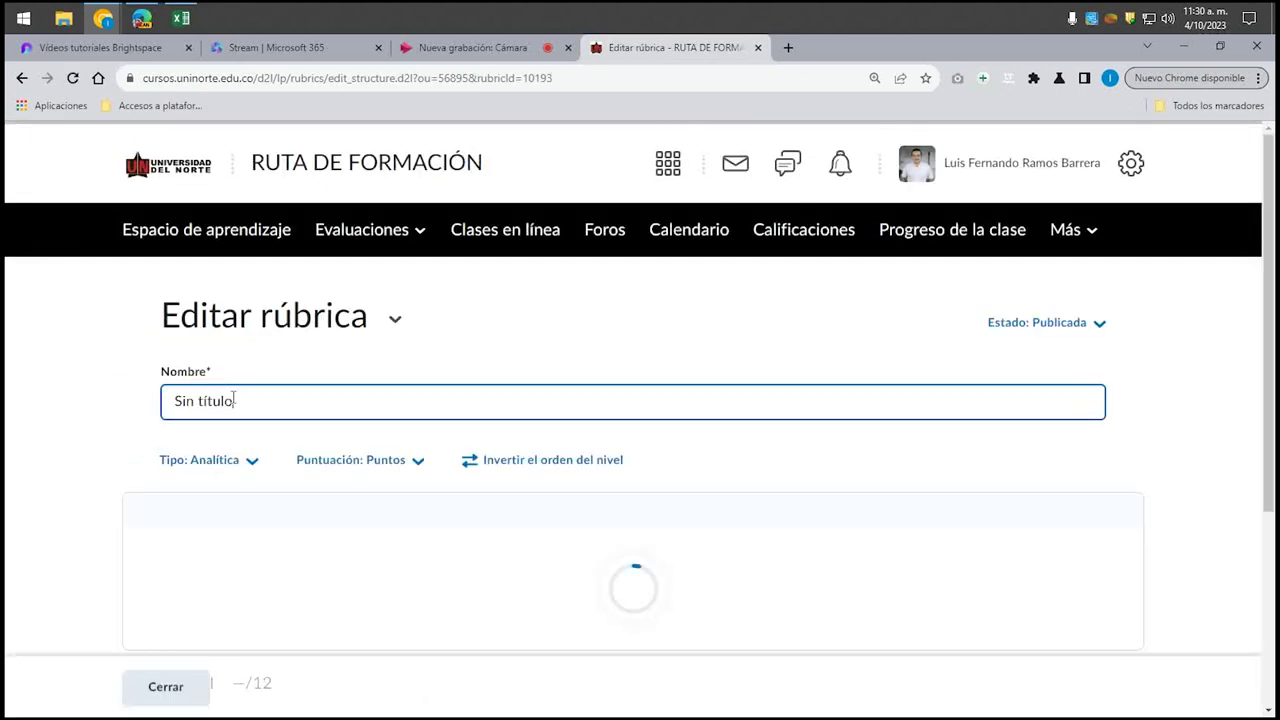
left_click_drag(274, 391, 112, 371)
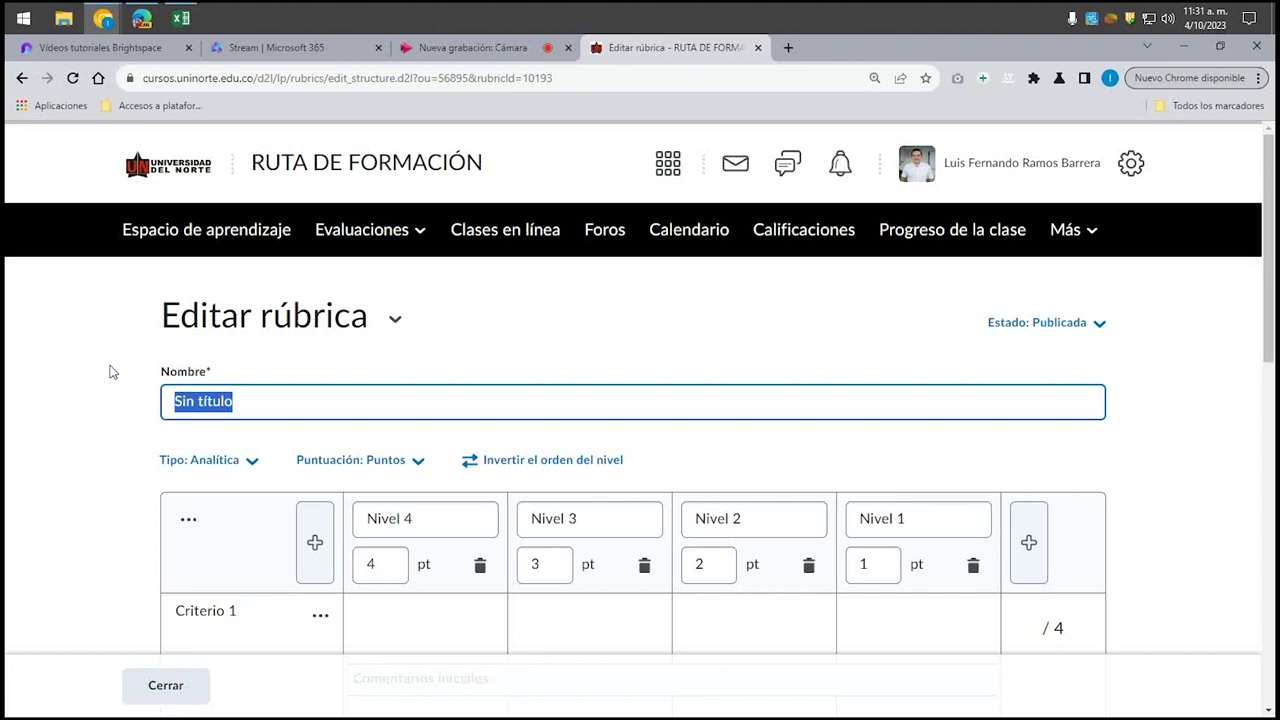
type("Ev")
key("BackSpace")
key("BackSpace")
type("Actividad #1 rúbrica evaluativa")
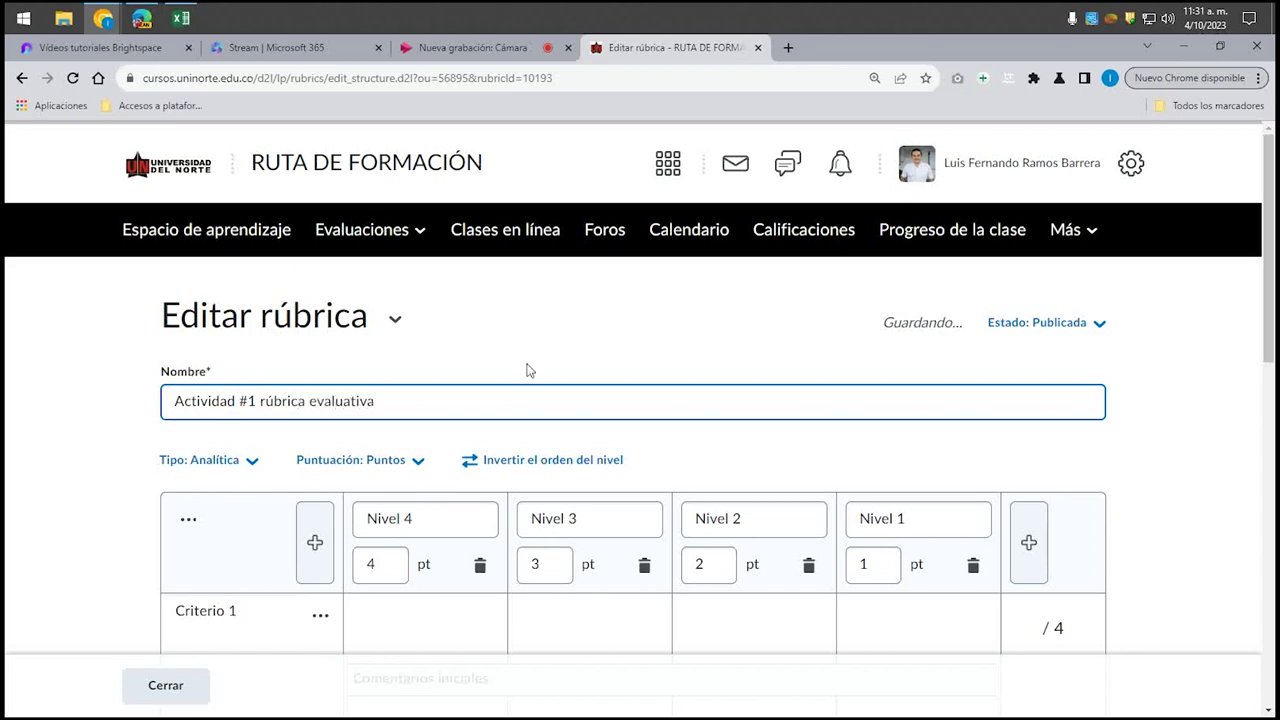
- Copy the criterion name "Claridad" from the Excel table and paste it over "Criterio 1" in the Brightspace rubric
scroll(530, 370, "down", 5)
scroll(1210, 410, "up", 4)
scroll(290, 404, "down", 1)
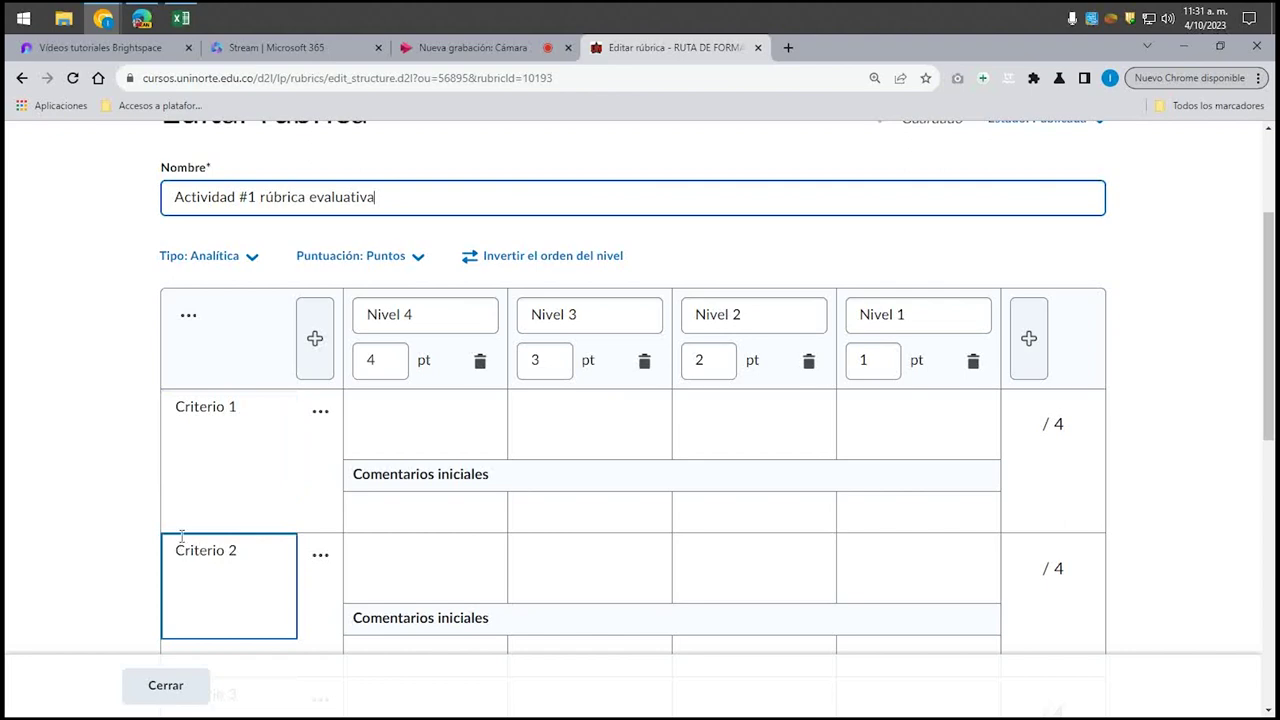
left_click(182, 19)
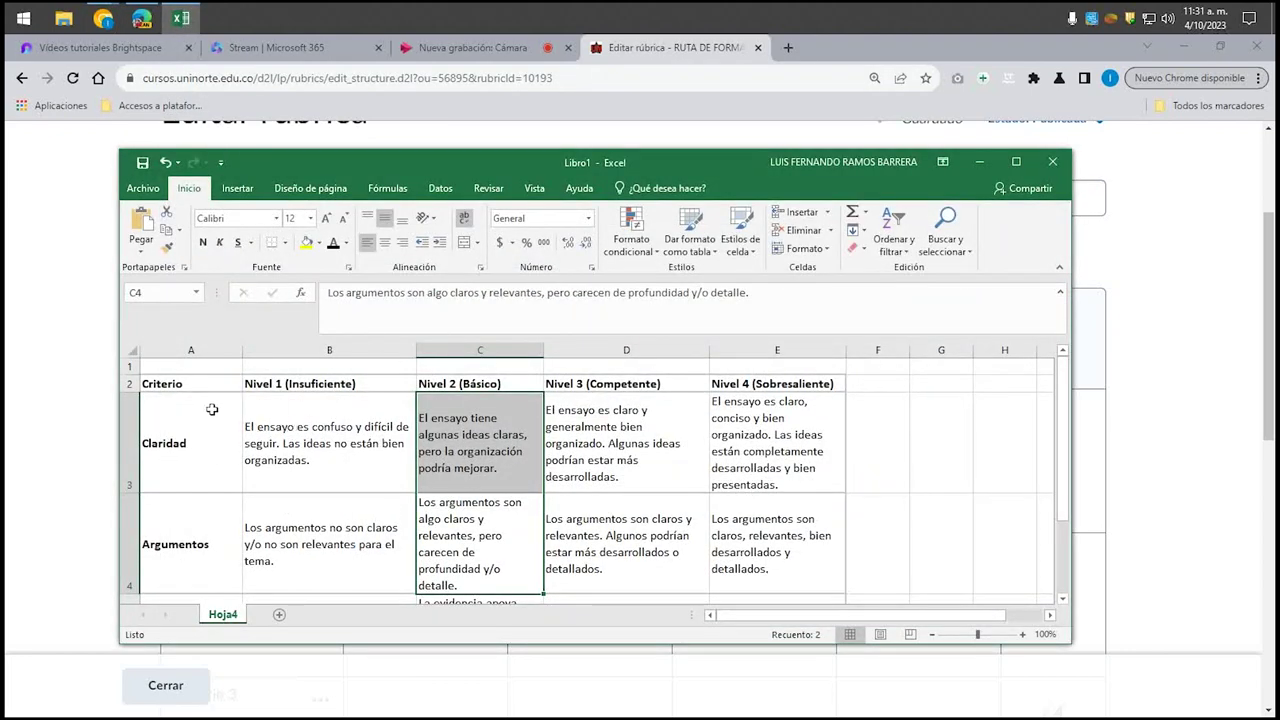
left_click(1016, 162)
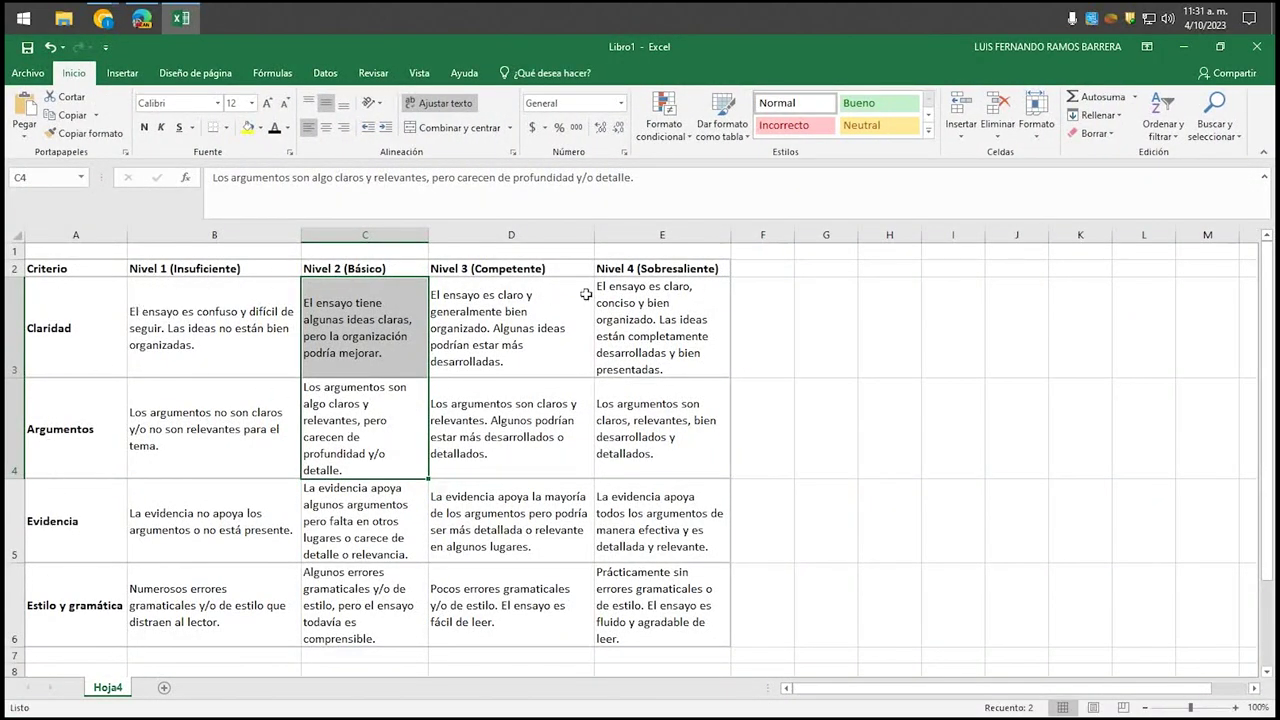
left_click(108, 336)
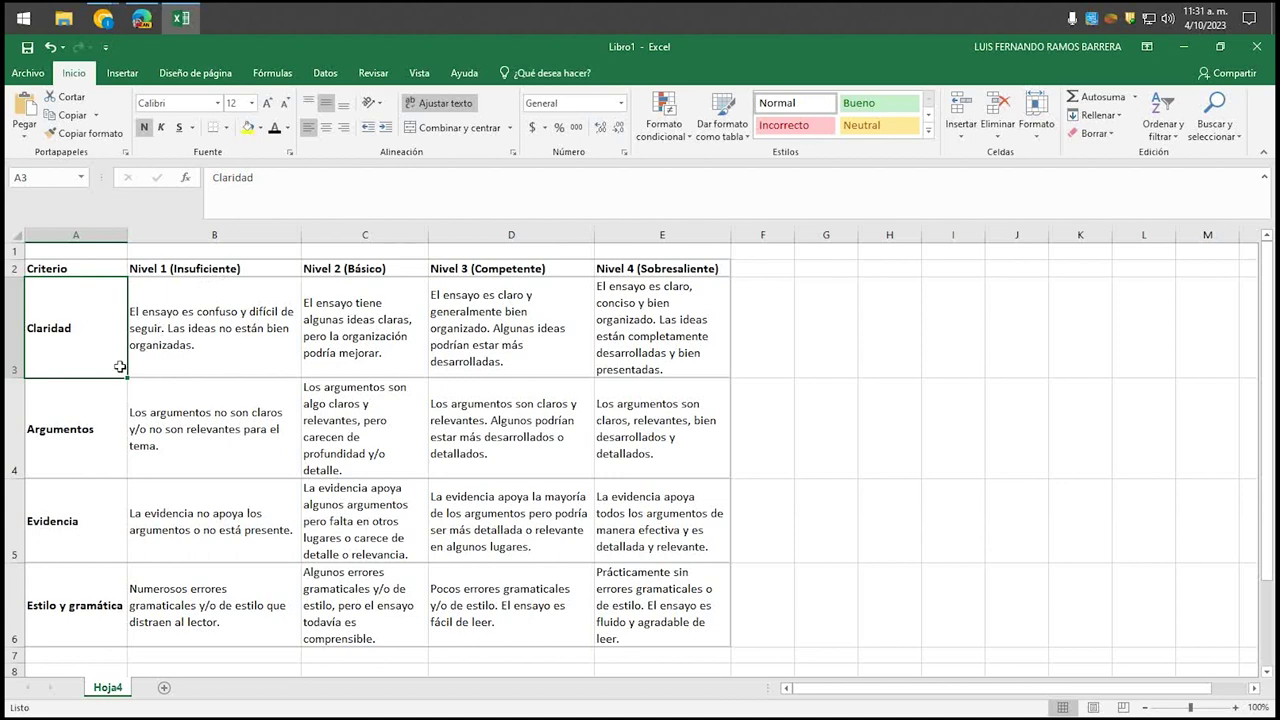
key("ctrl+c")
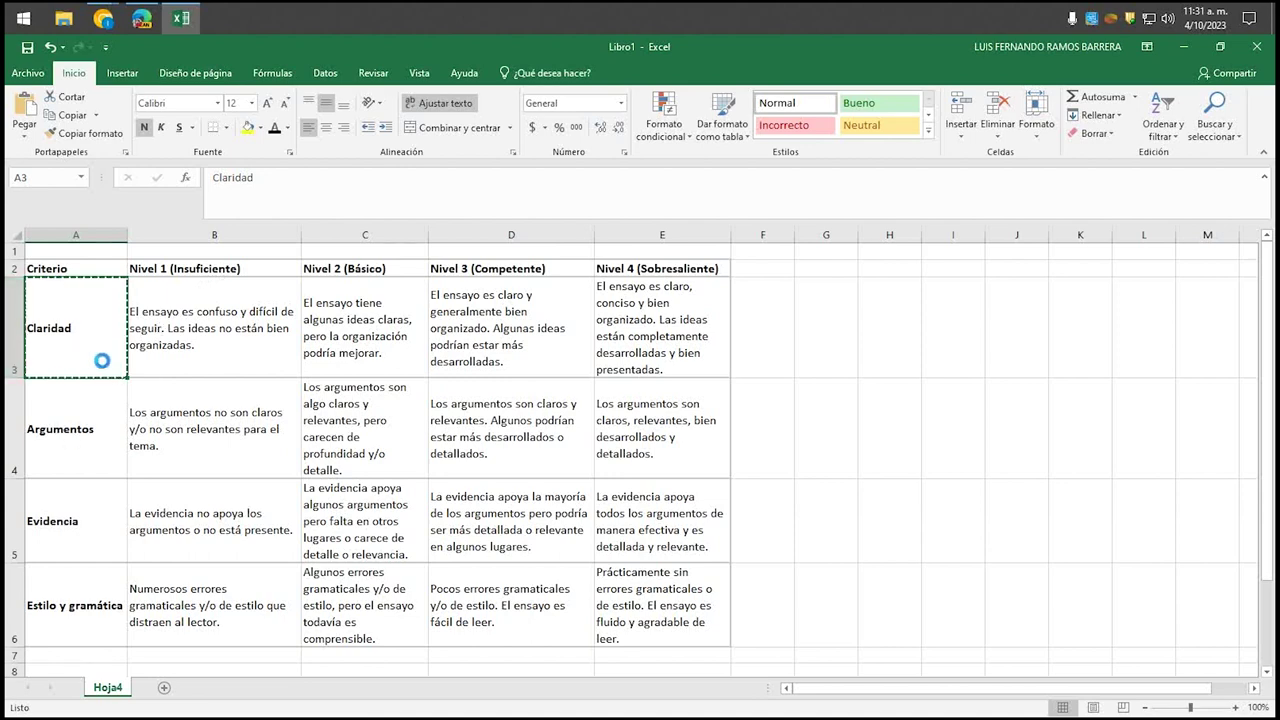
key("alt+Tab")
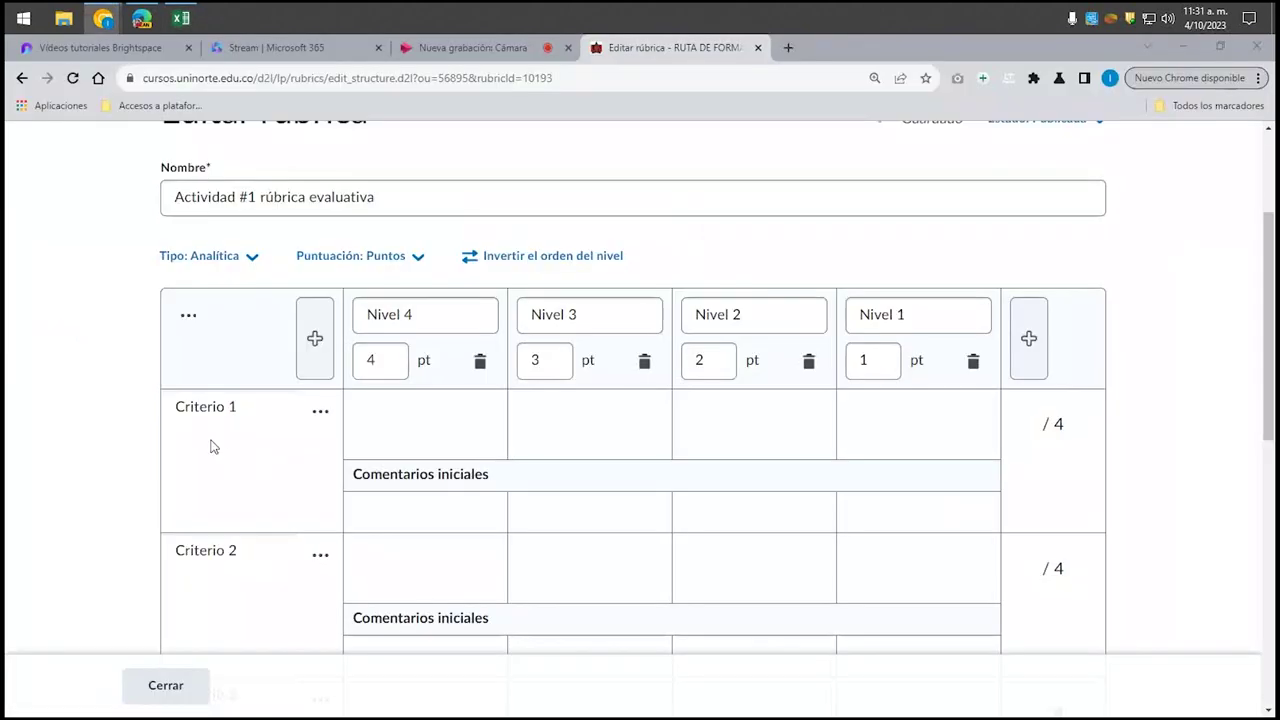
triple_click(227, 410)
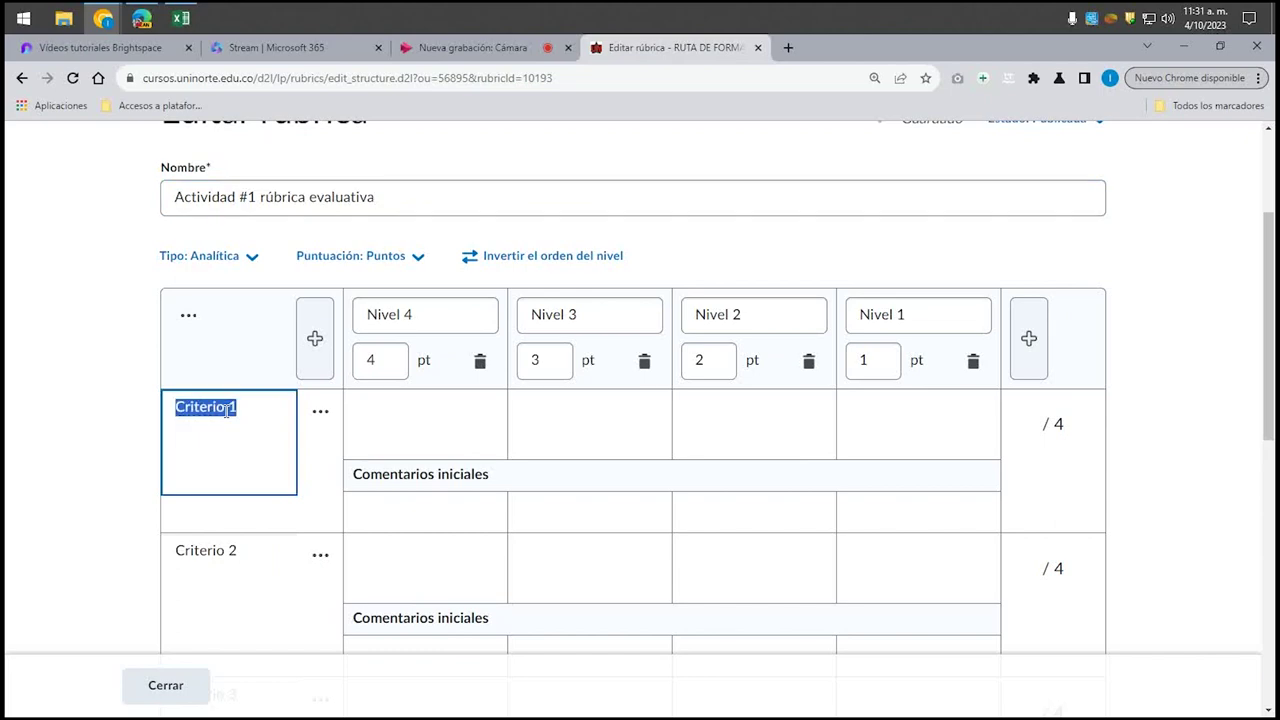
key("ctrl+v")
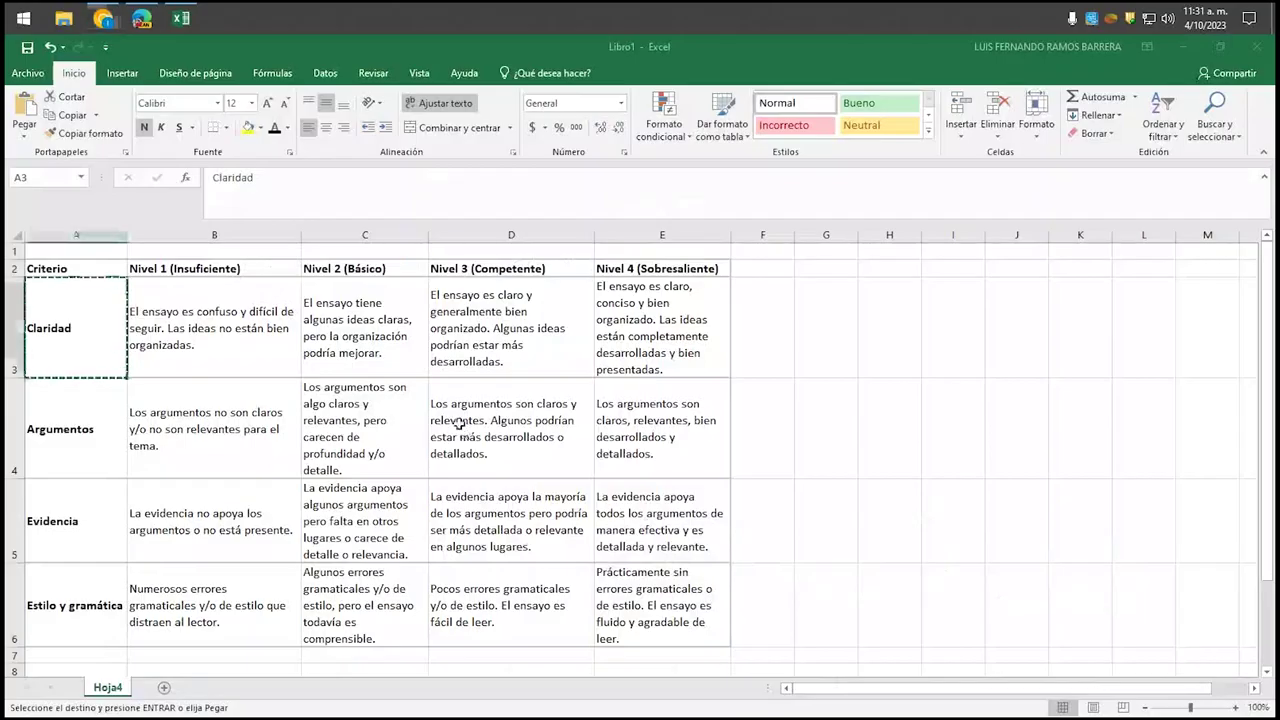
- Copy Claridad's "Nivel 1 (Insuficiente)" description from Excel into the rubric's Nivel 4 cell of the Claridad row
key("alt+Tab")
left_click(183, 343)
key("ctrl+c")
key("alt+Tab")
left_click(438, 422)
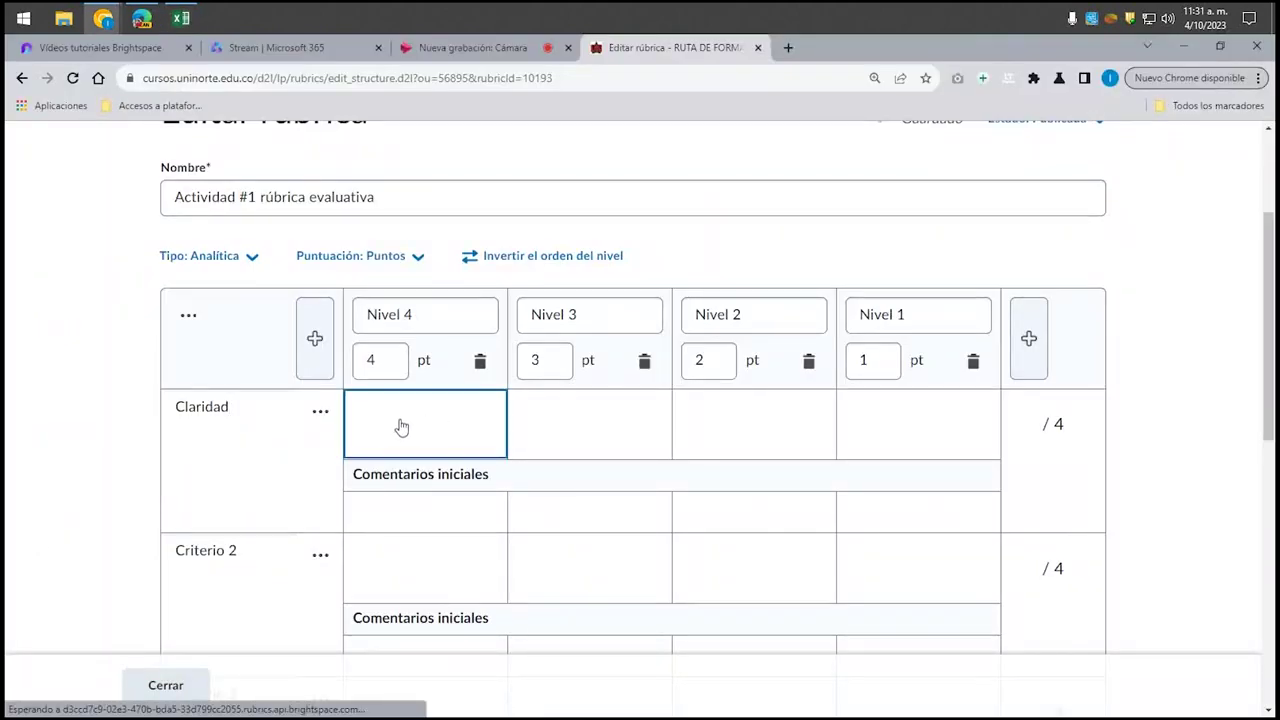
key("ctrl+v")
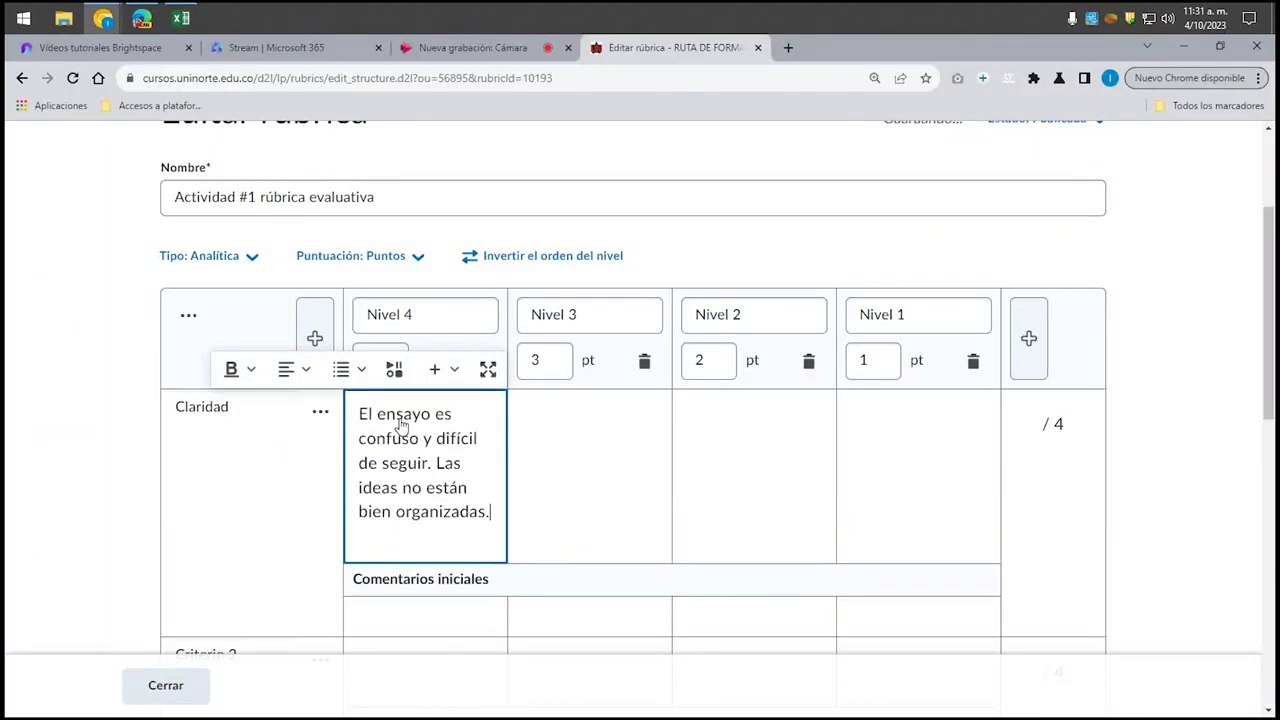
- Copy Claridad's "Nivel 2 (Básico)" description from Excel into the rubric's Nivel 3 cell of the Claridad row
key("alt+Tab")
left_click(372, 323)
key("ctrl+c")
key("alt+Tab")
left_click(553, 461)
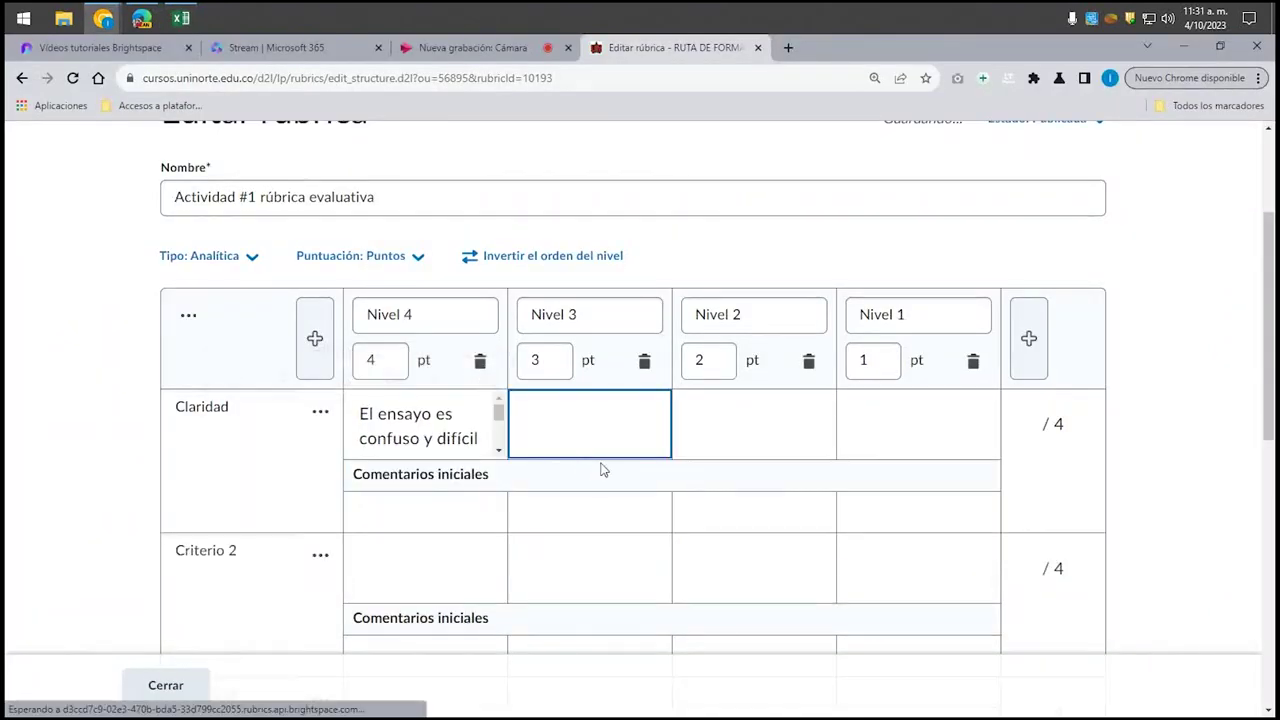
key("ctrl+v")
- Copy Claridad's "Nivel 3 (Competente)" description from Excel into the rubric's Nivel 2 cell of the Claridad row
key("alt+Tab")
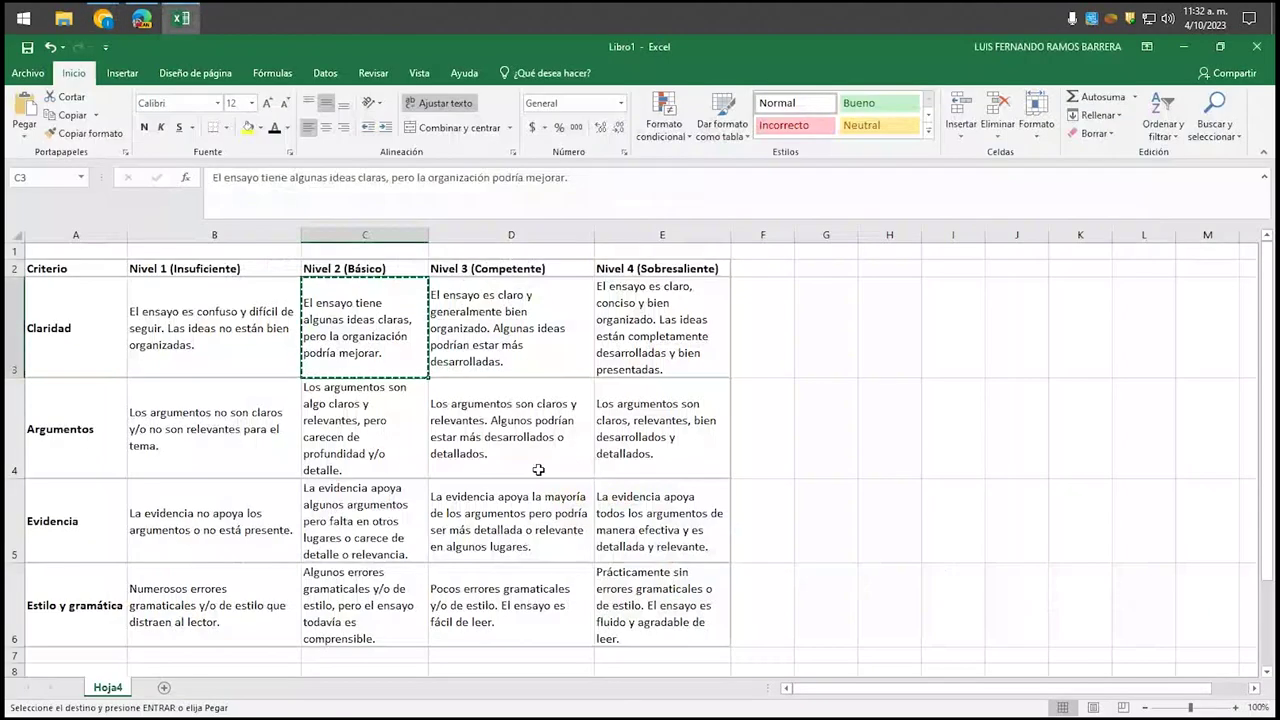
left_click(521, 328)
key("ctrl+c")
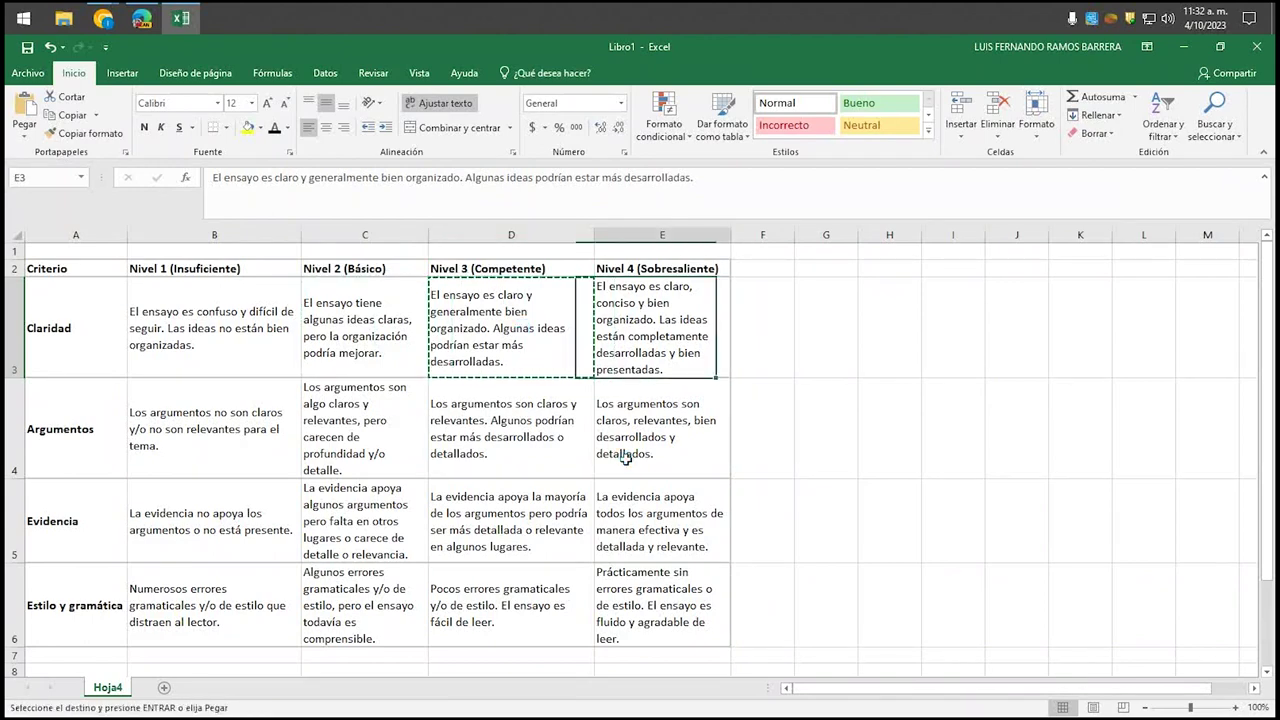
key("alt+Tab")
left_click(754, 477)
key("ctrl+v")
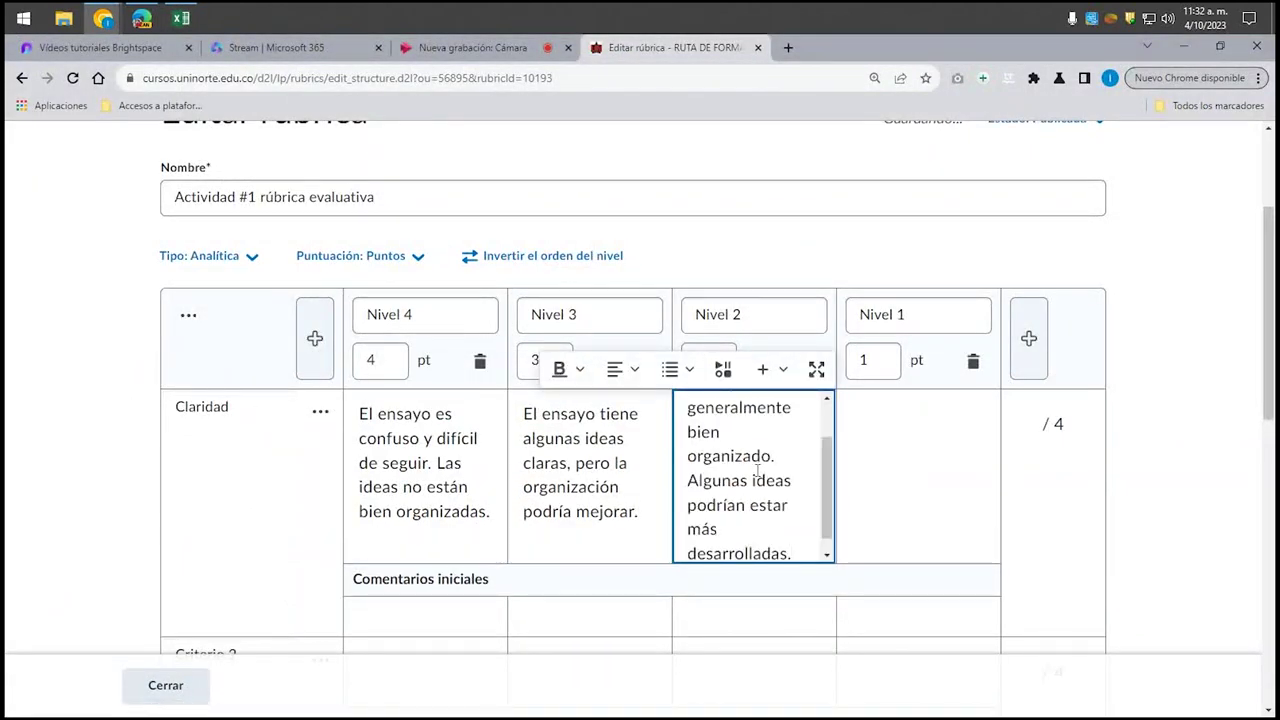
- Copy Claridad's "Nivel 4 (Sobresaliente)" description from Excel into the rubric's Nivel 1 cell of the Claridad row
key("alt+Tab")
left_click(663, 312)
key("ctrl+c")
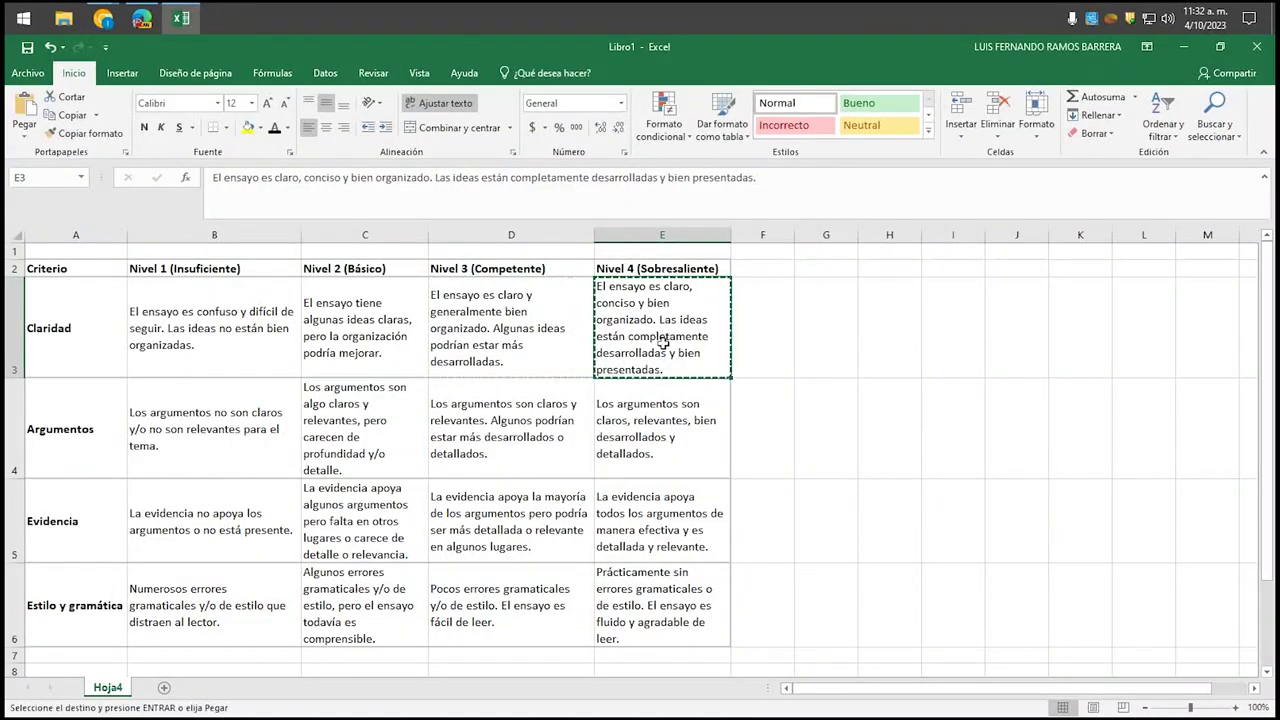
key("alt+Tab")
left_click(915, 452)
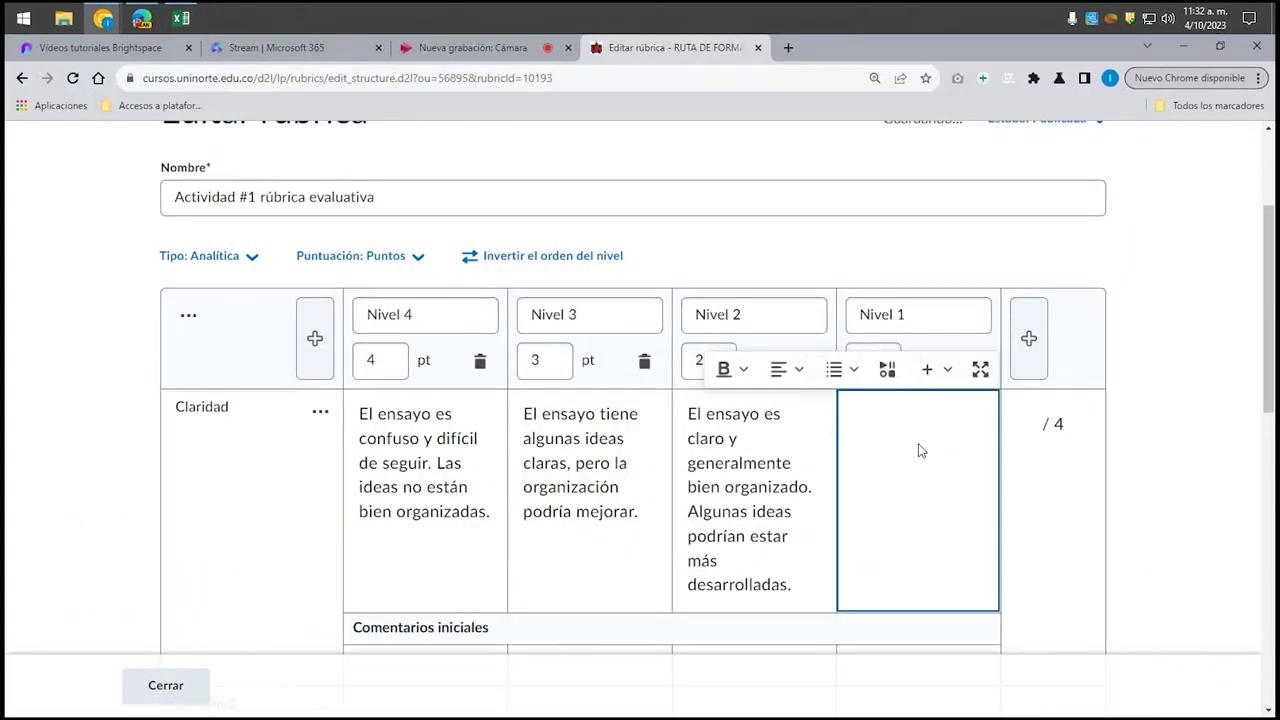
key("ctrl+v")
key("alt+Tab")
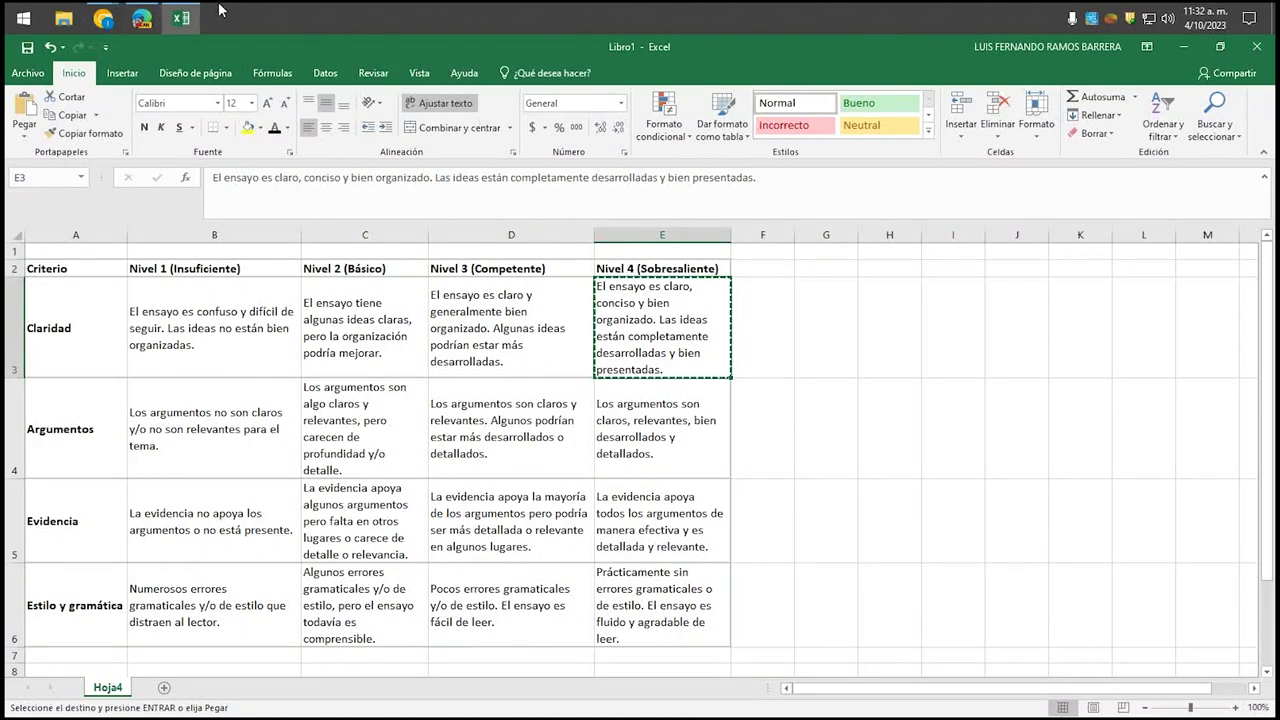
left_click(111, 10)
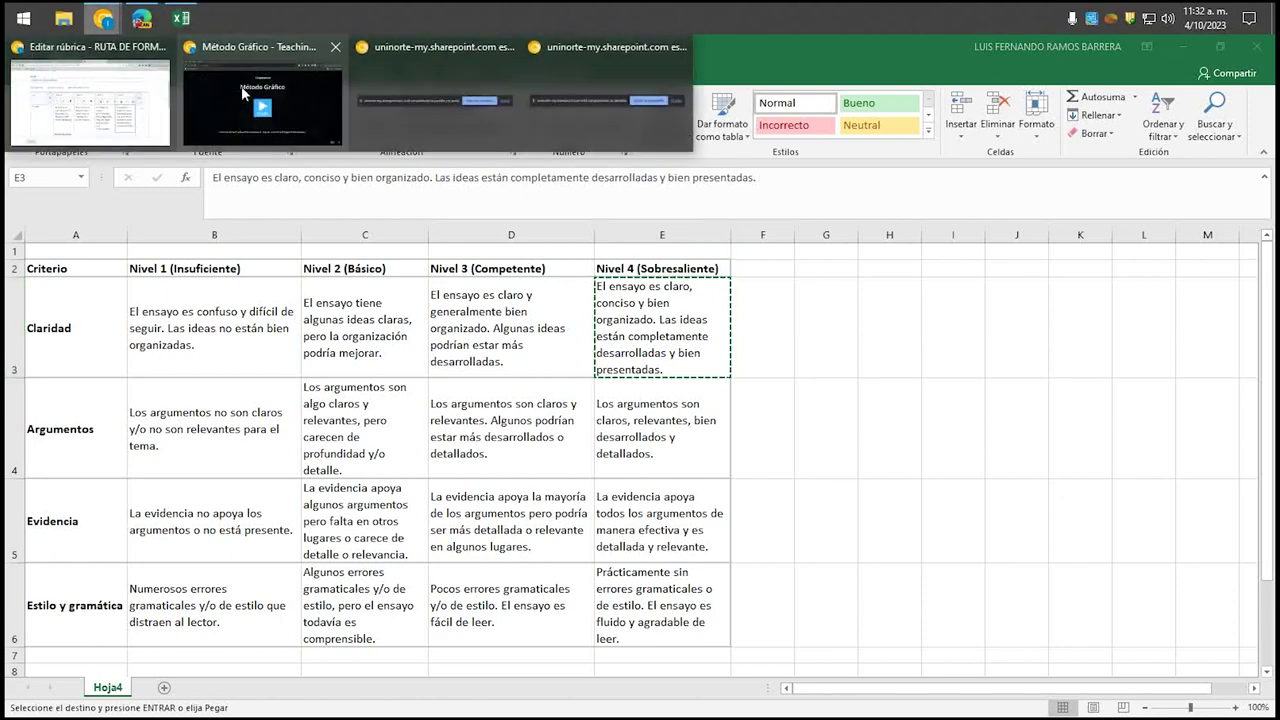
left_click(540, 28)
left_click(447, 43)
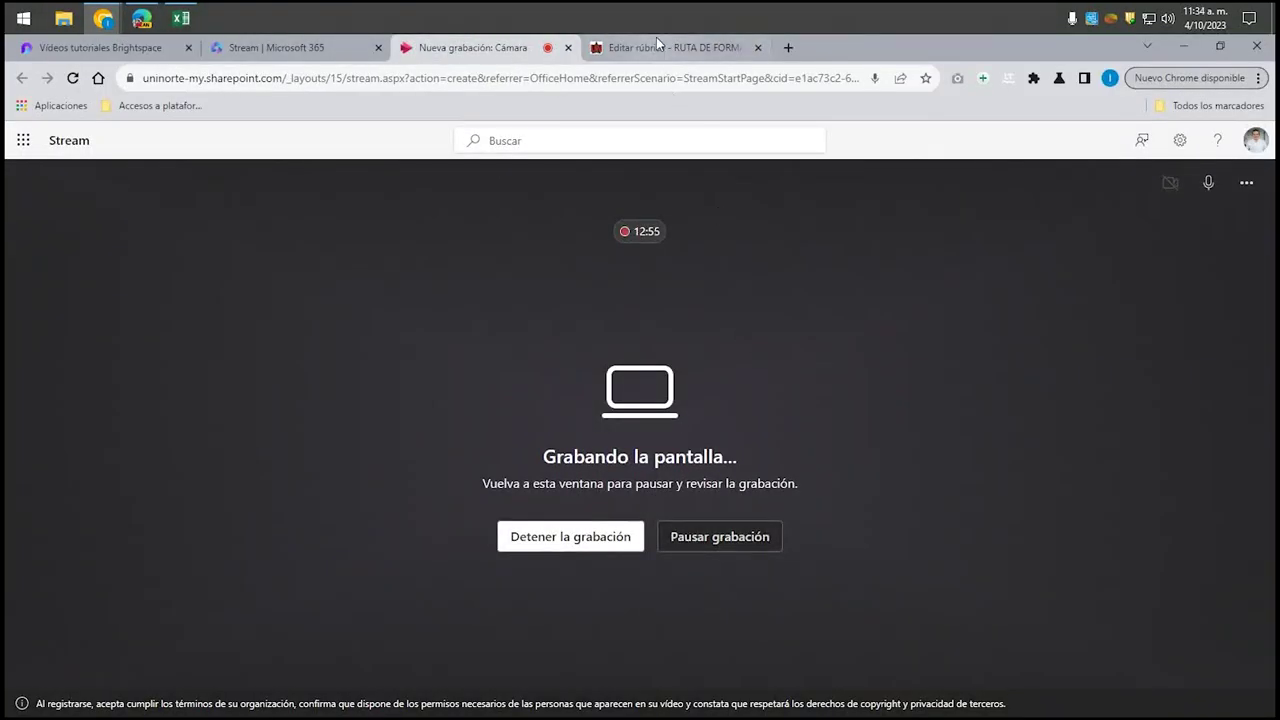
left_click(663, 50)
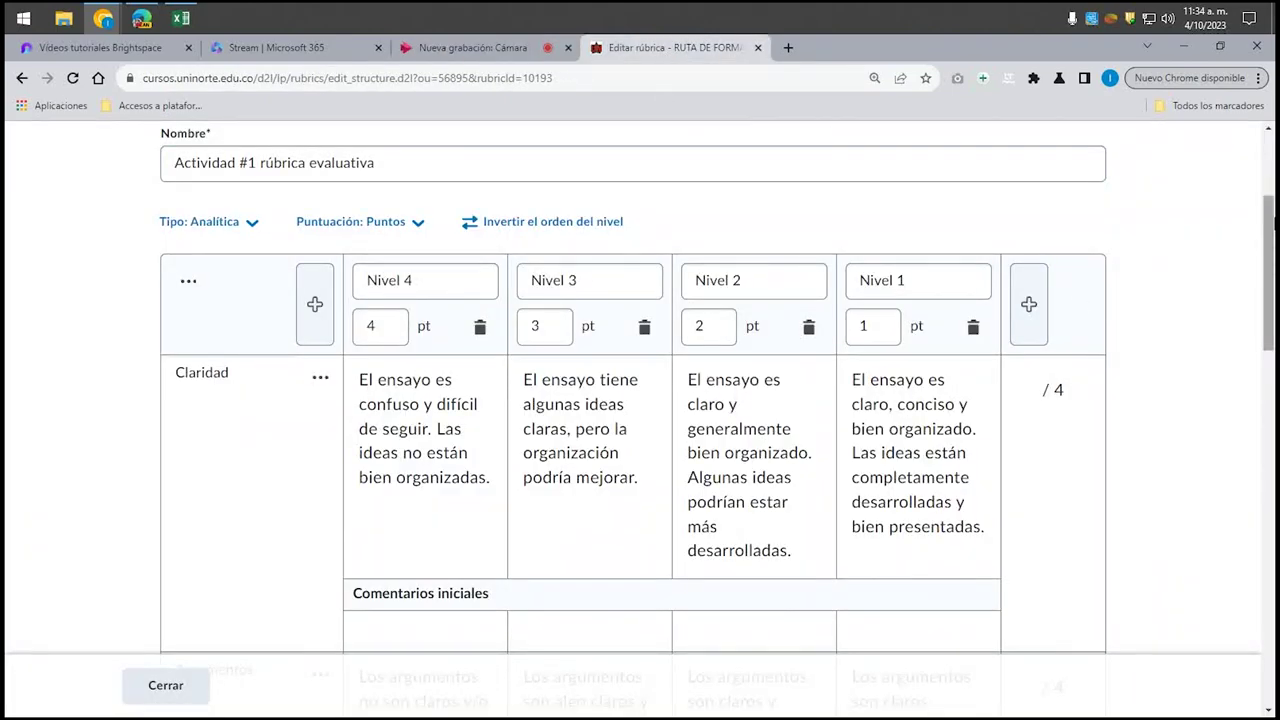
- Review the filled criteria rows and add a new criteria group below them
scroll(1272, 263, "down", 2)
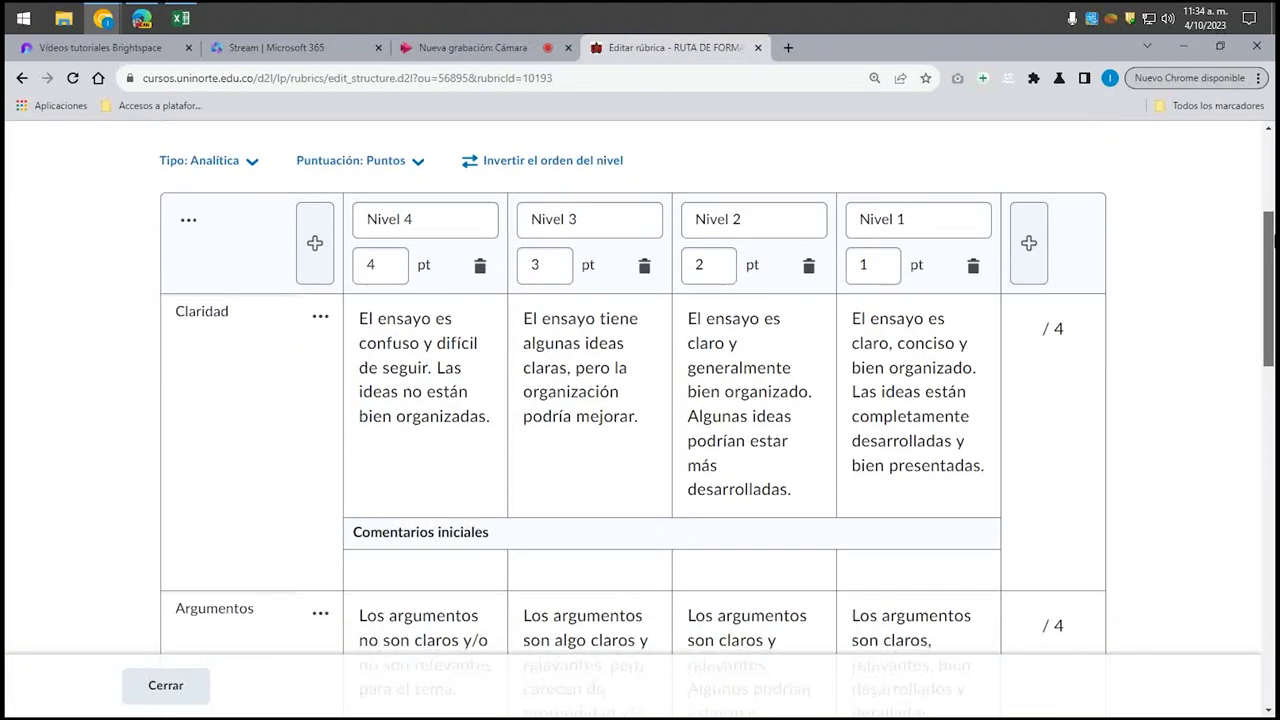
scroll(1272, 263, "down", 2)
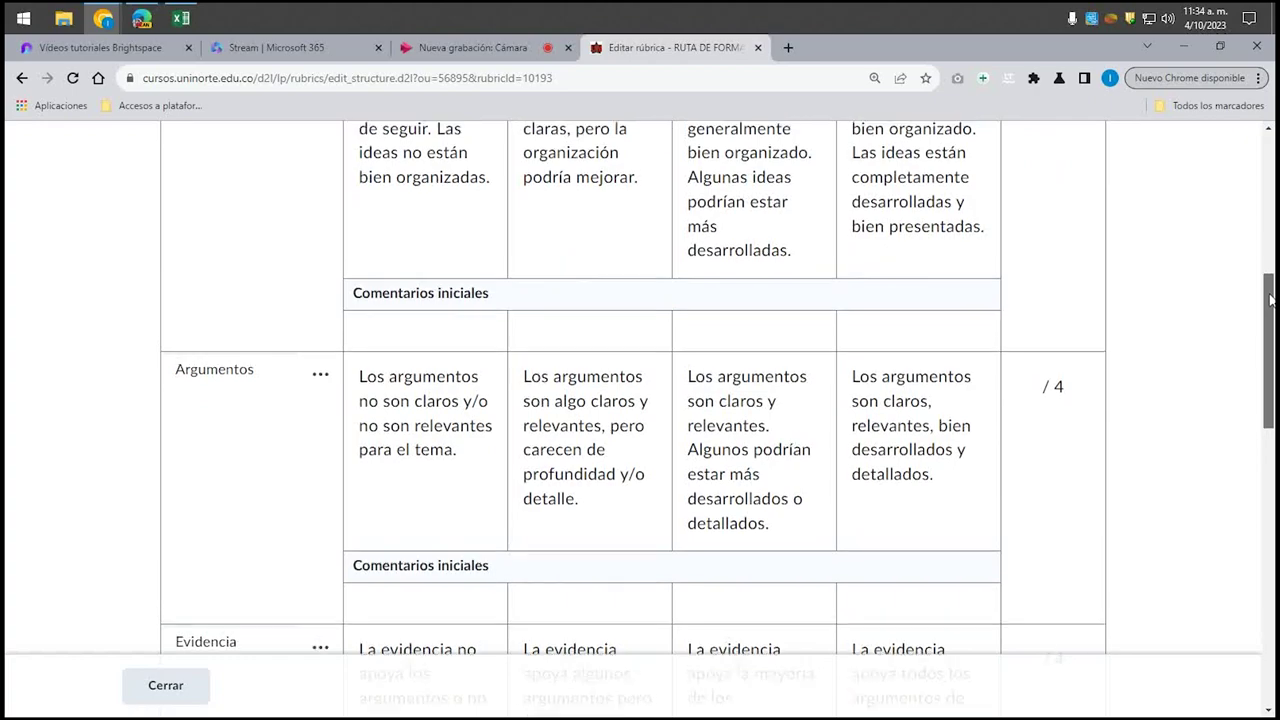
scroll(1272, 252, "up", 2)
left_click_drag(1272, 252, 1236, 529)
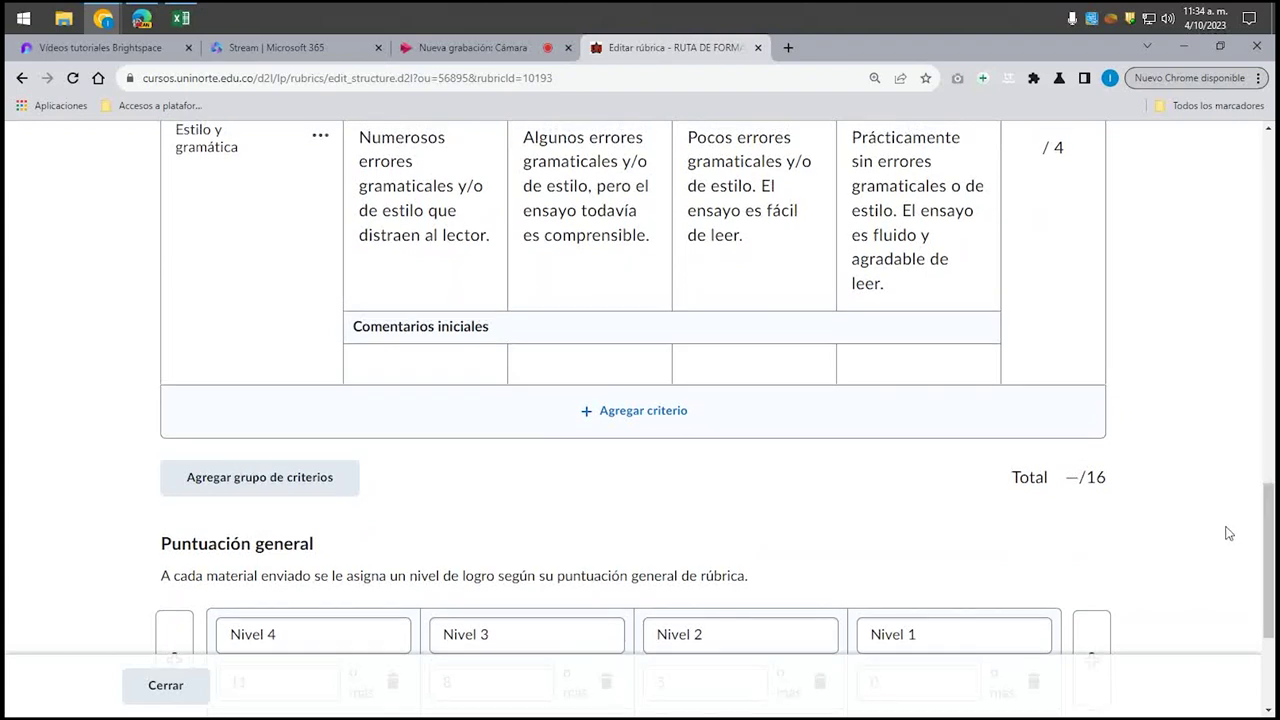
left_click(252, 487)
scroll(965, 493, "down", 1)
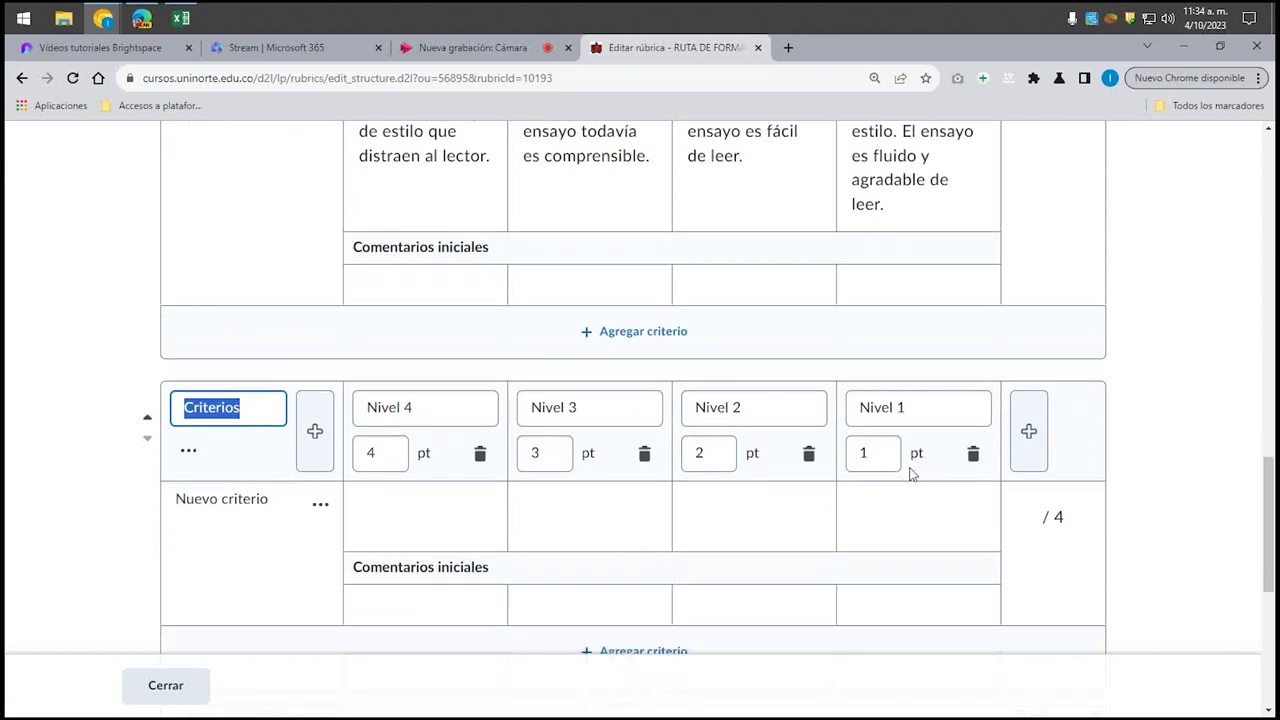
scroll(965, 493, "down", 2)
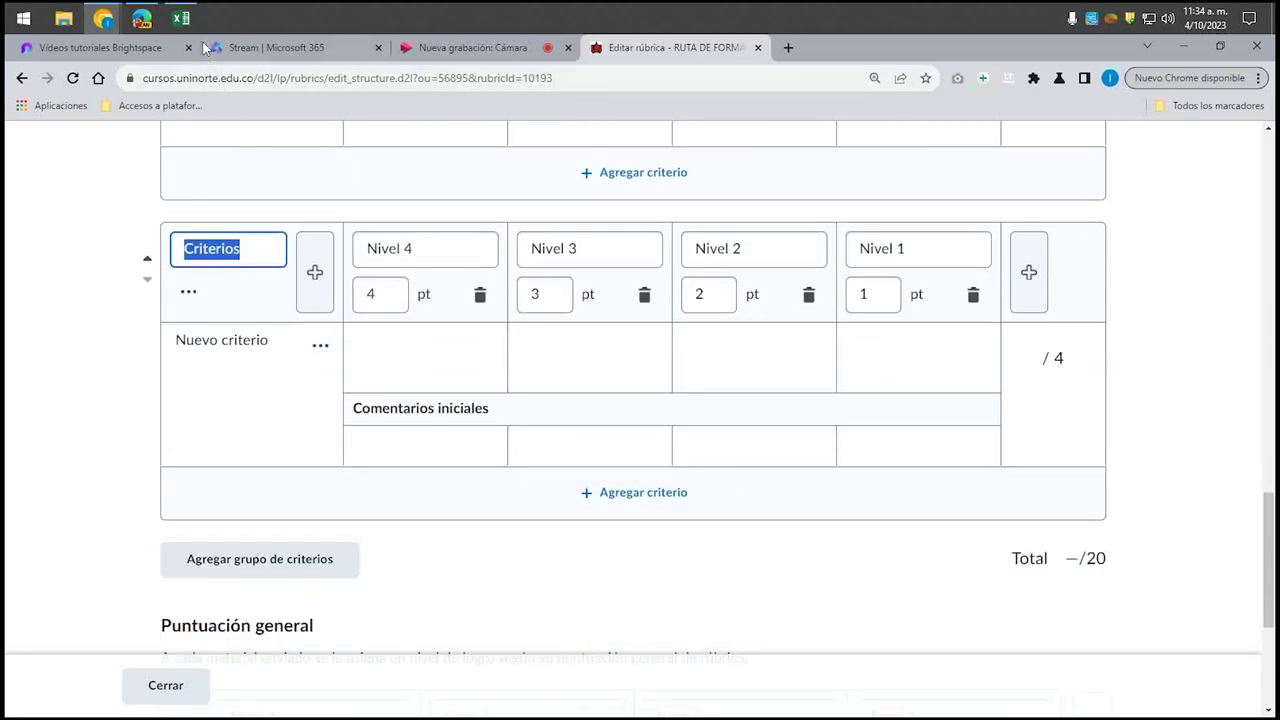
left_click(485, 49)
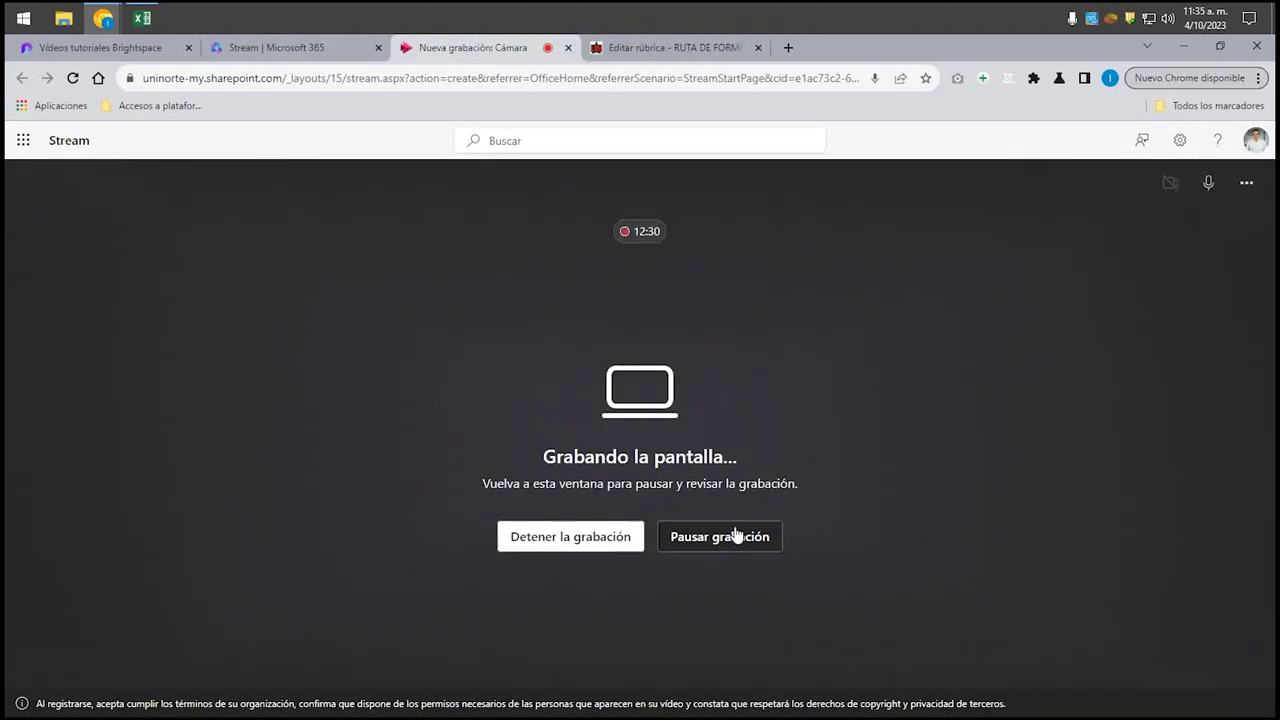
left_click(636, 48)
- Add a new criterion row below "Estilo y gramática" in the rubric
scroll(1163, 398, "up", 15)
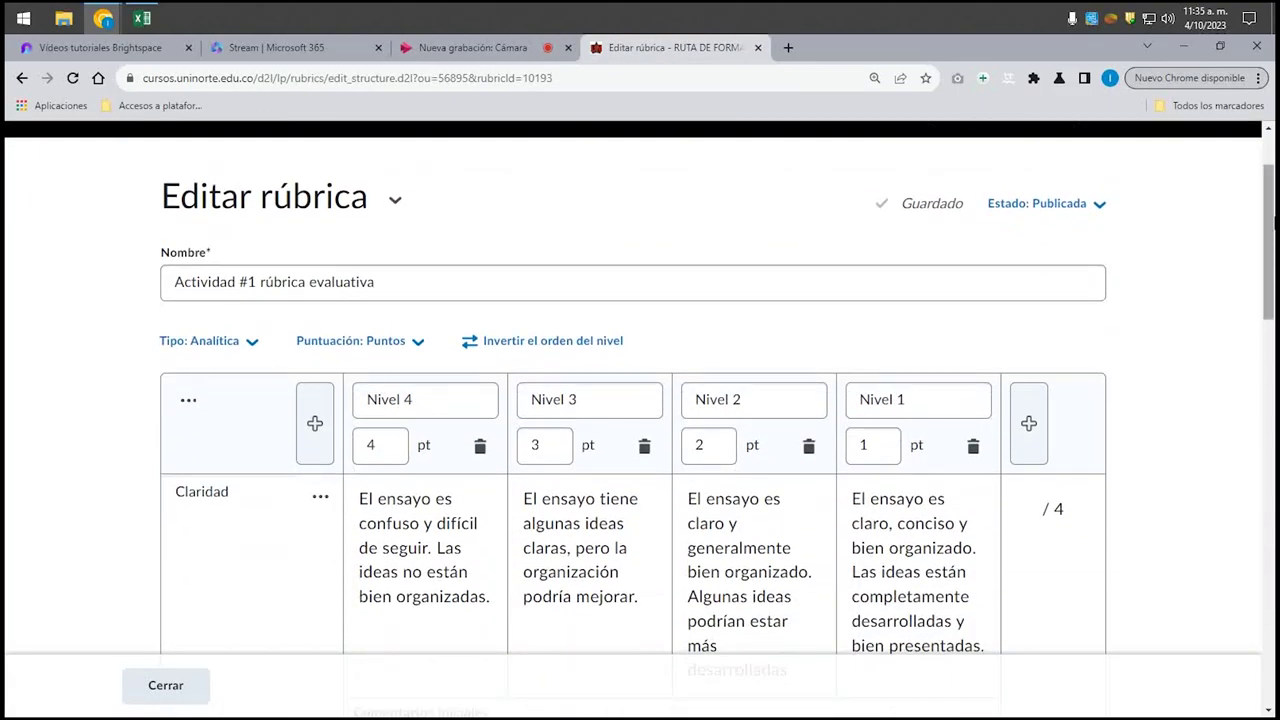
scroll(1268, 298, "down", 3)
left_click_drag(1268, 298, 1262, 502)
scroll(900, 471, "down", 1)
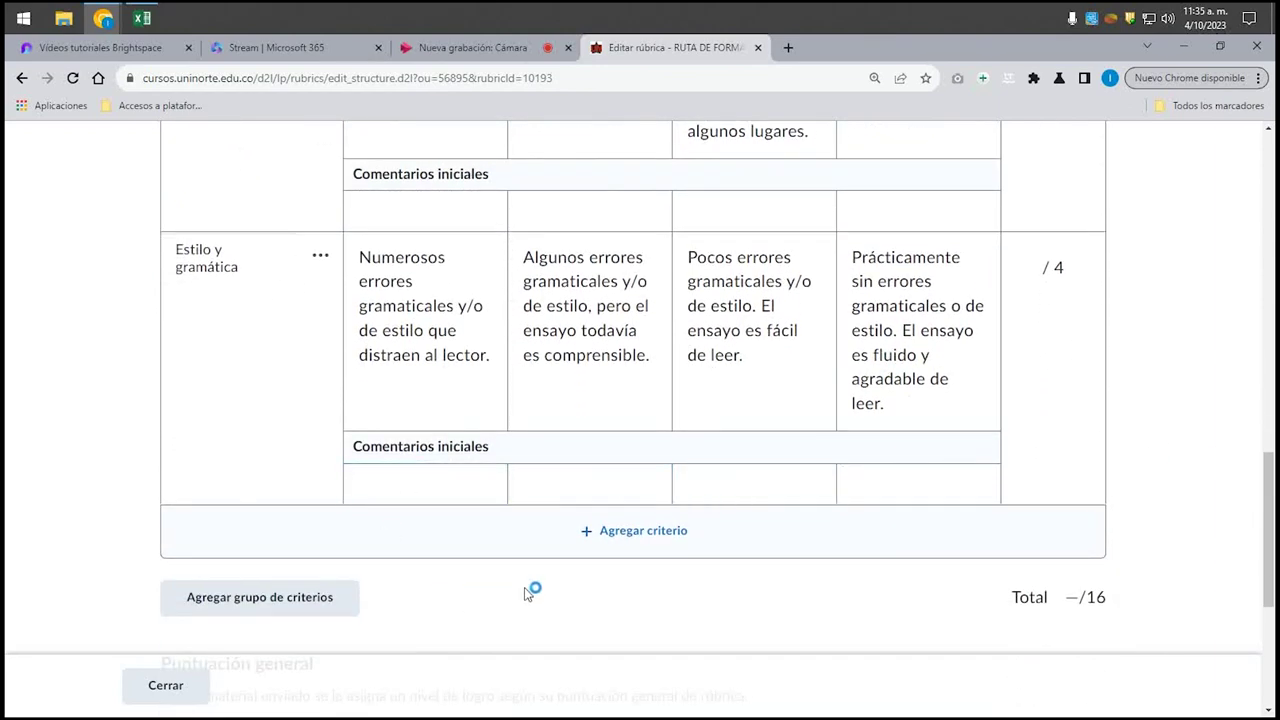
left_click(632, 535)
scroll(289, 465, "down", 2)
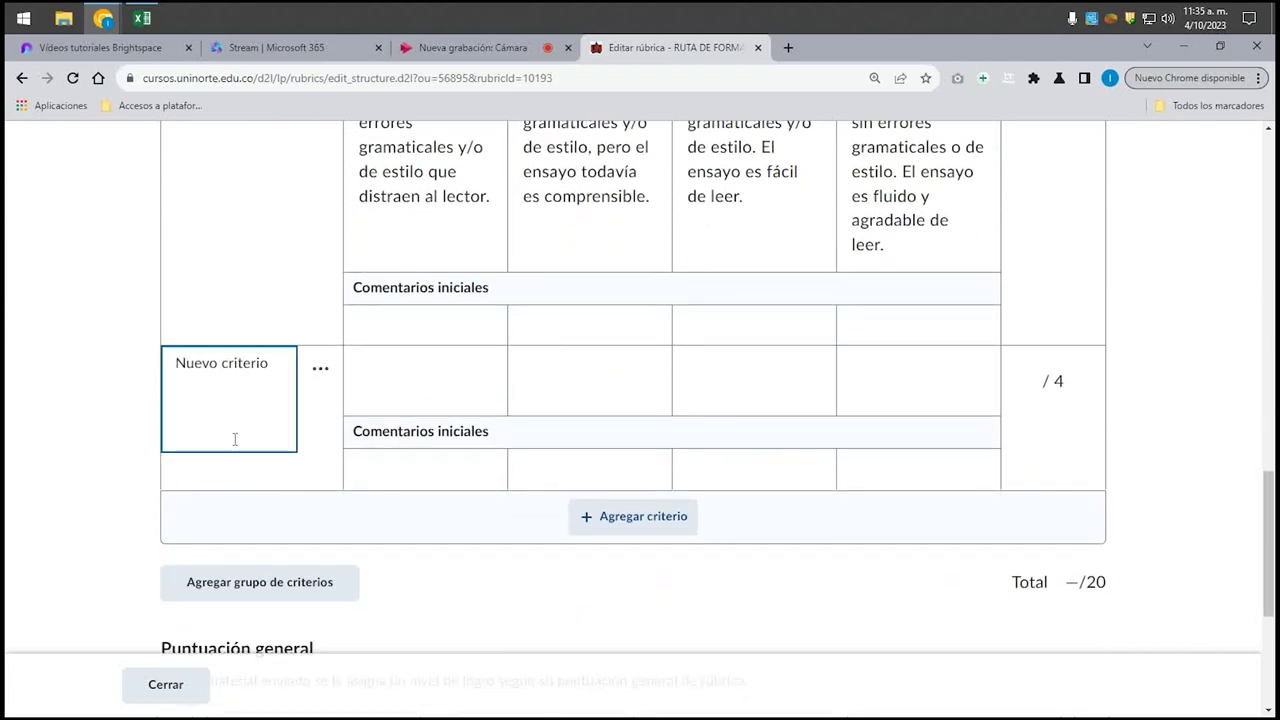
- Delete the empty "Nuevo criterio" row from the rubric
left_click(321, 379)
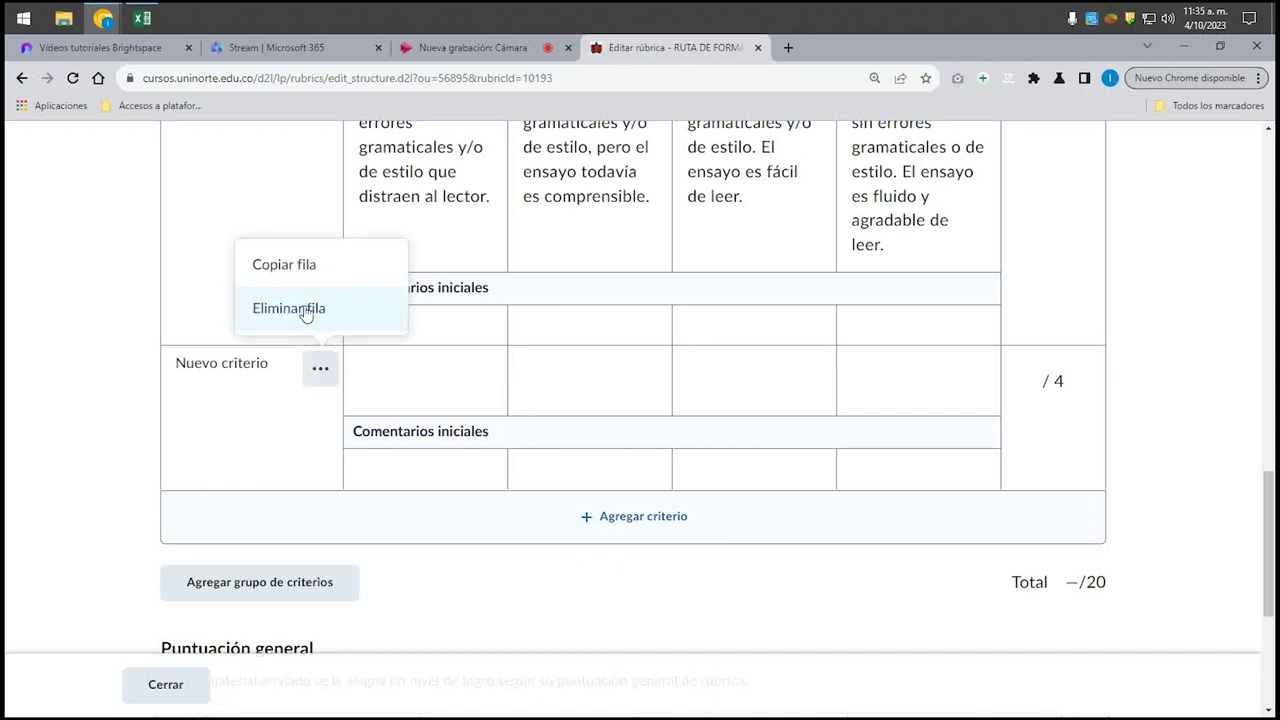
left_click(330, 310)
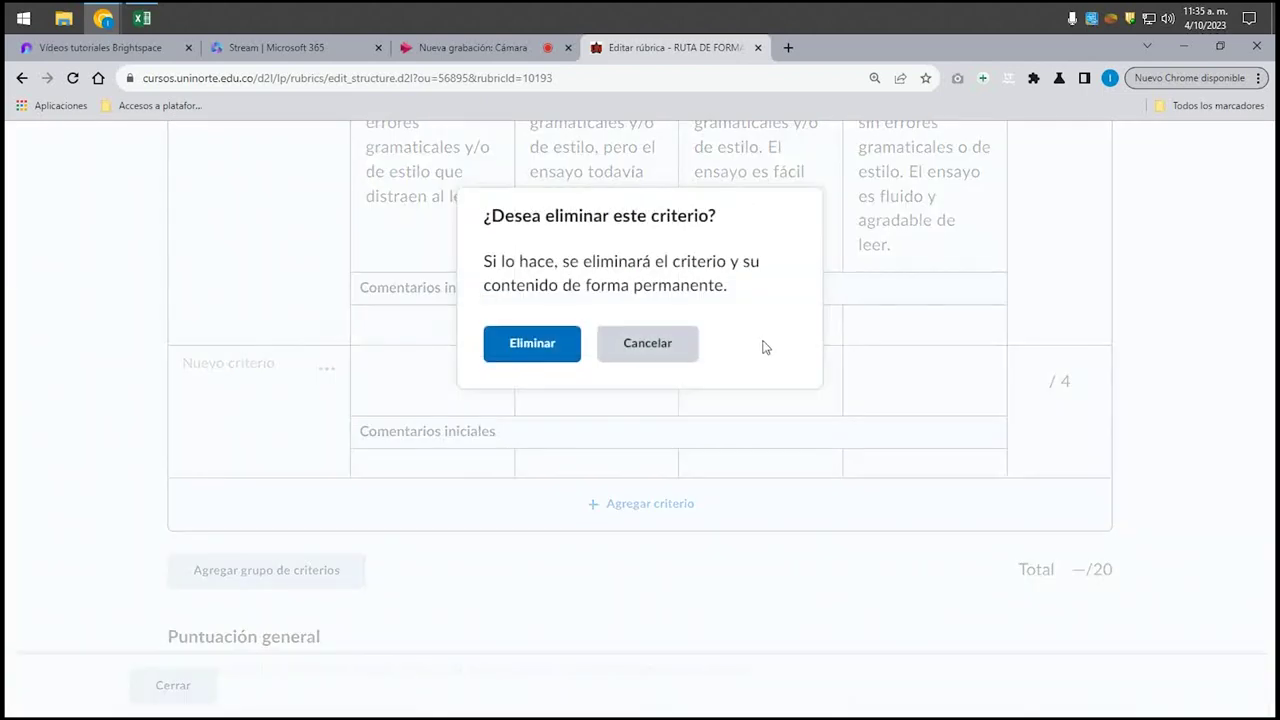
left_click(530, 338)
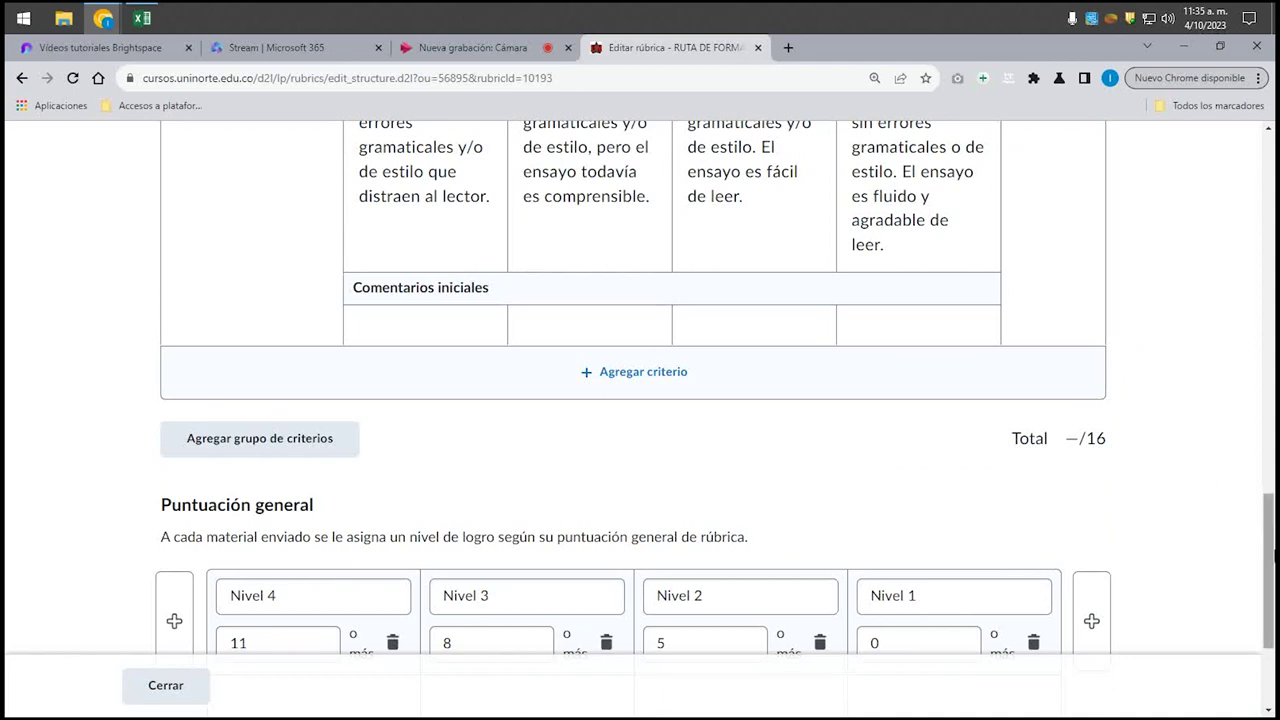
- Change the rubric's scoring method to Puntos personalizados
left_click_drag(1004, 447, 1110, 452)
left_click(1112, 482)
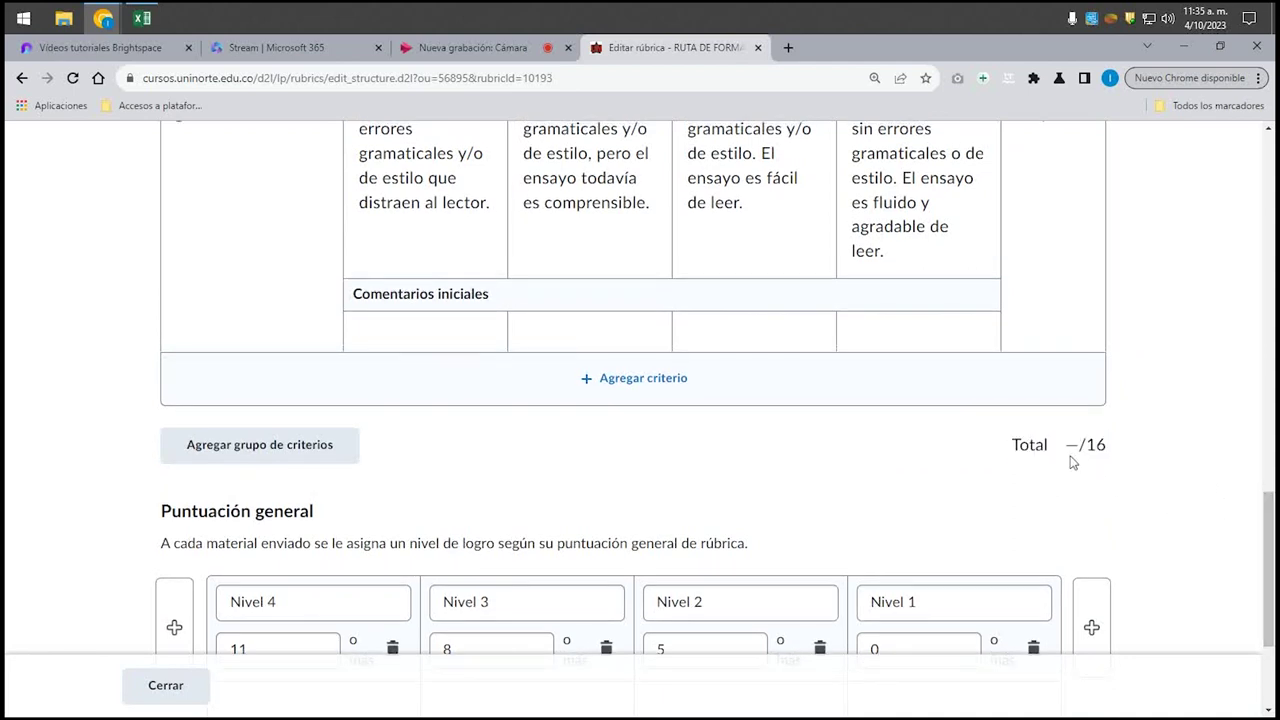
left_click_drag(1270, 584, 1268, 283)
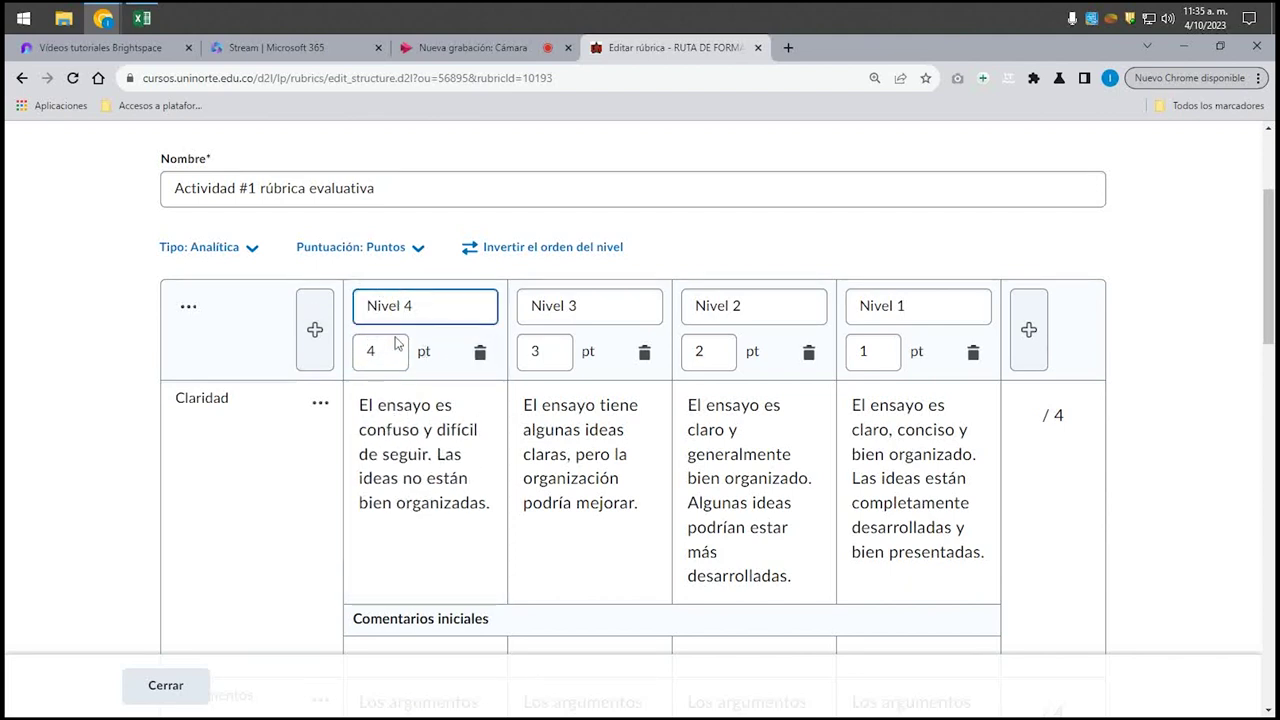
left_click(371, 360)
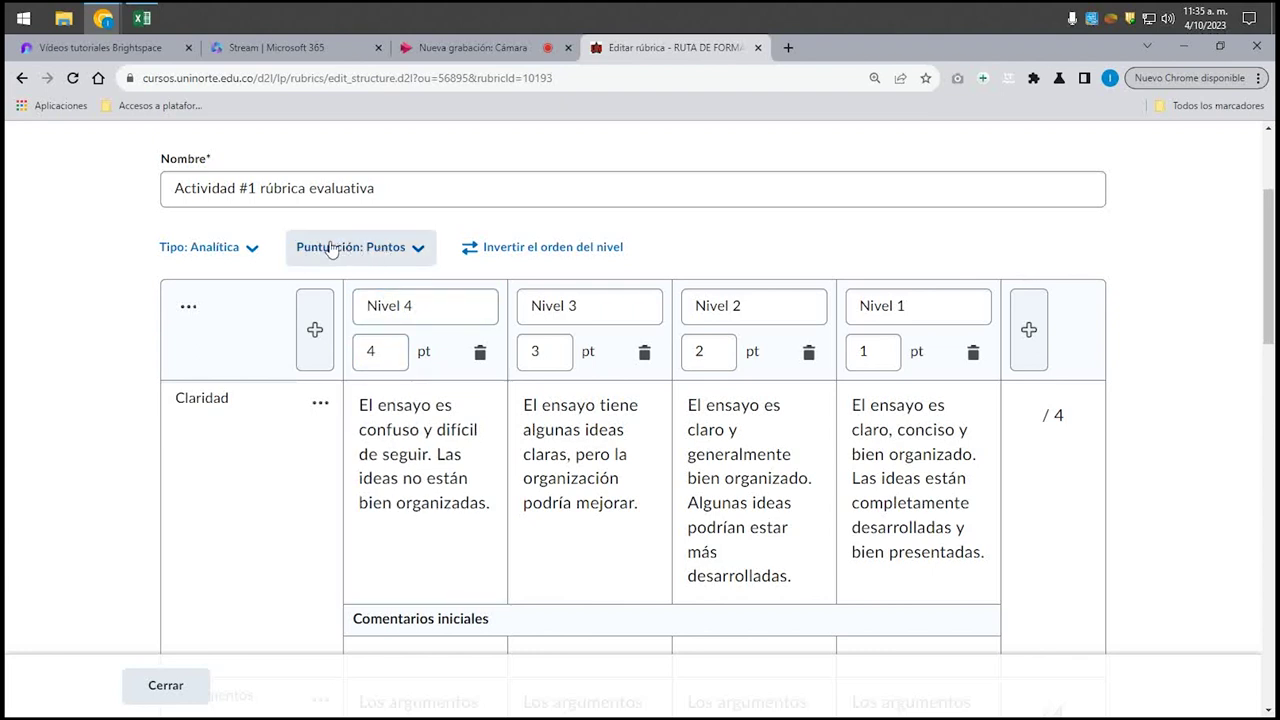
left_click(410, 258)
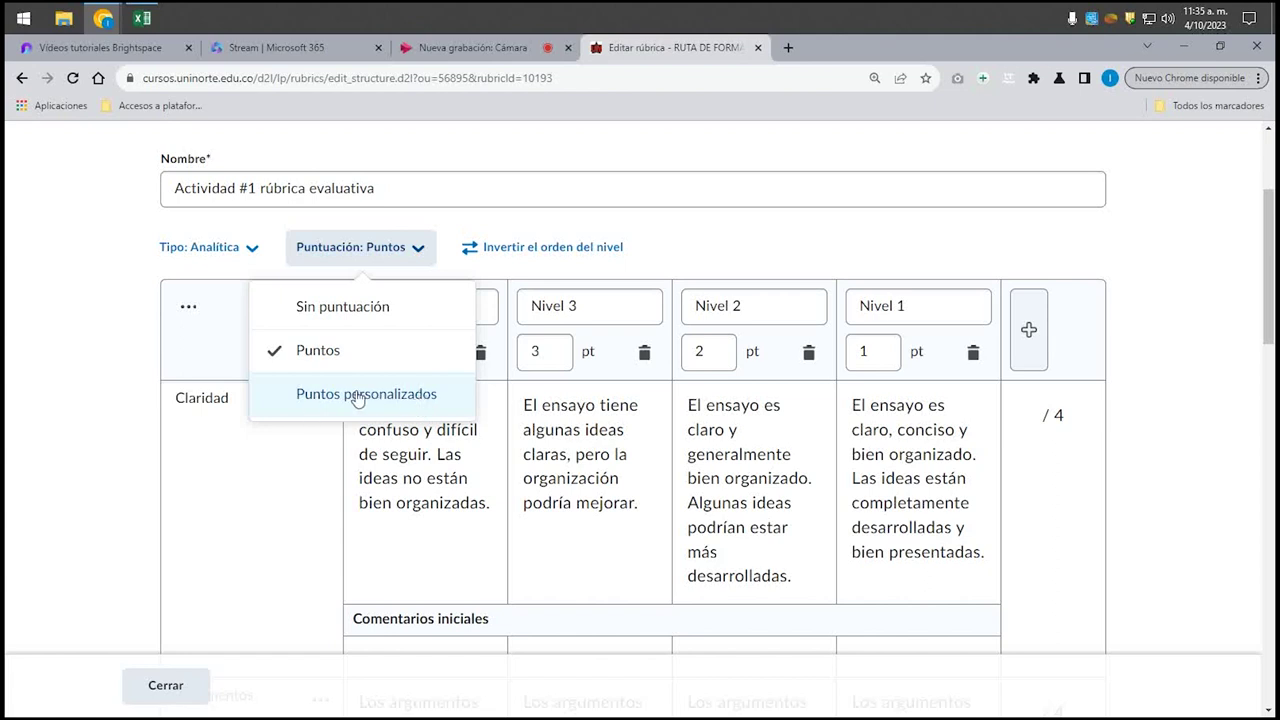
left_click(398, 397)
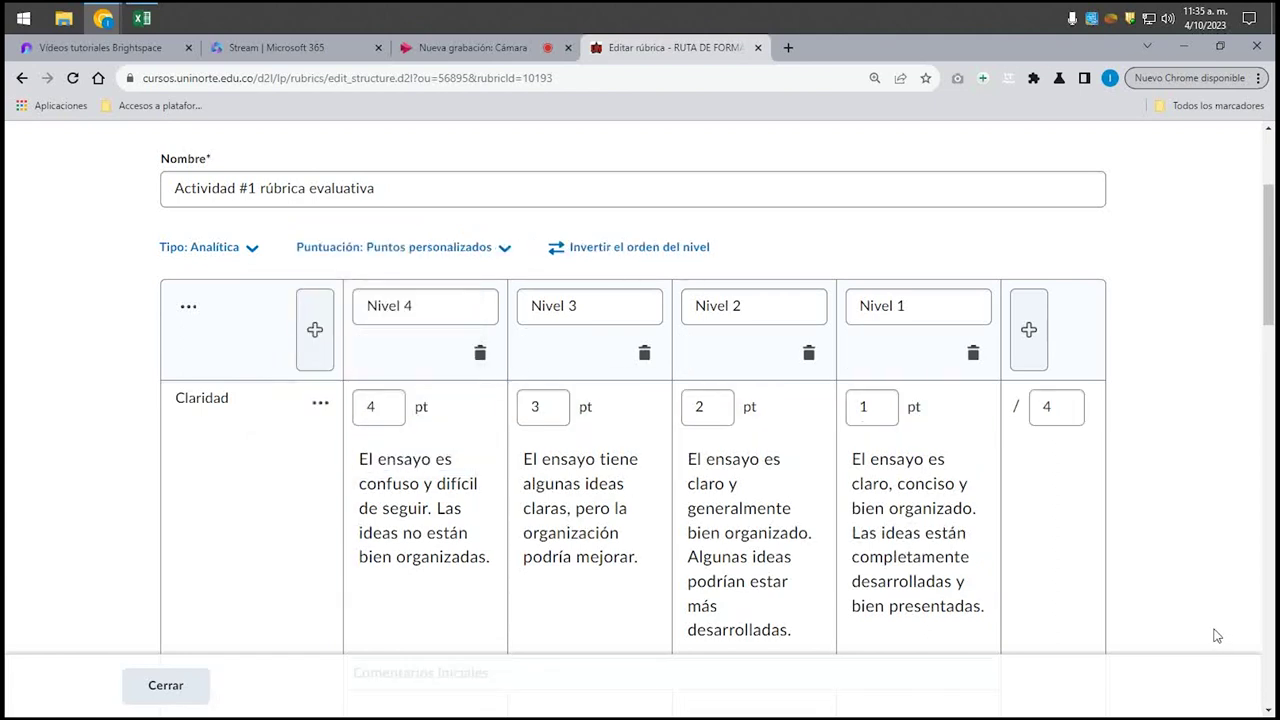
- Set the maximum score of the Claridad criterion to 1.25 points
scroll(817, 500, "down", 1)
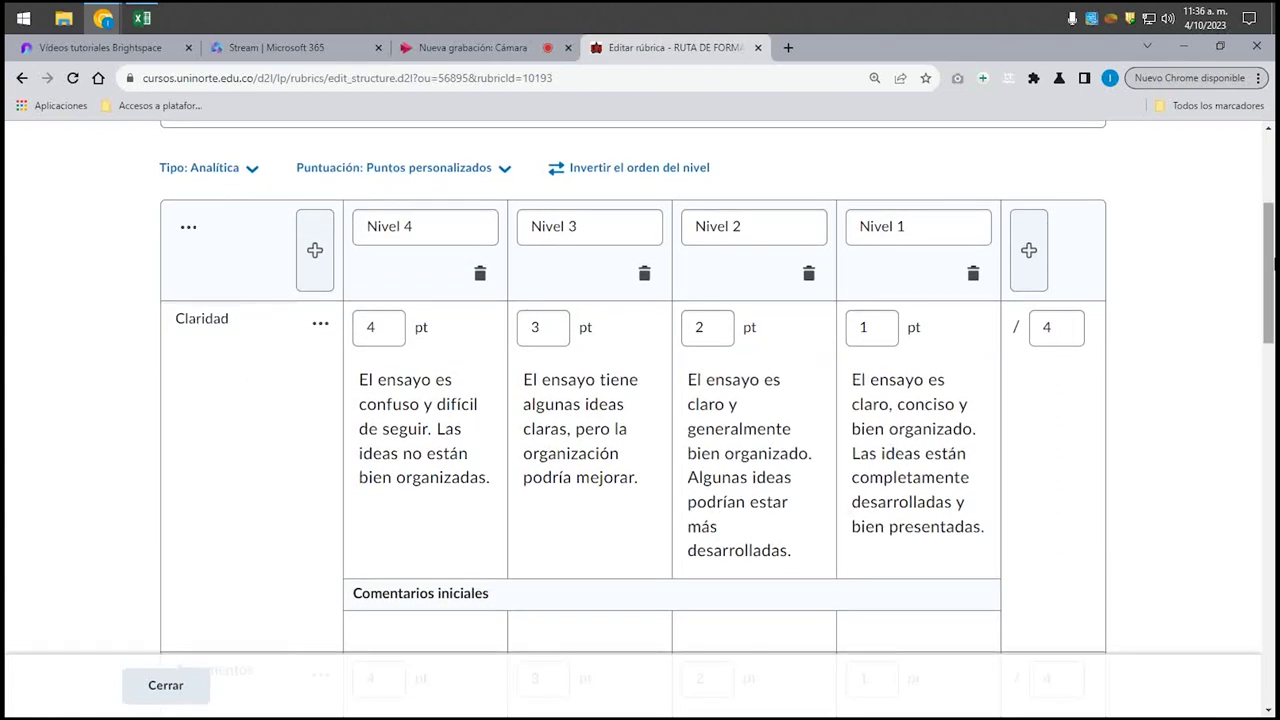
mouse_move(1273, 256)
left_mouse_down()
mouse_move(1273, 552)
mouse_move(1273, 235)
left_mouse_up()
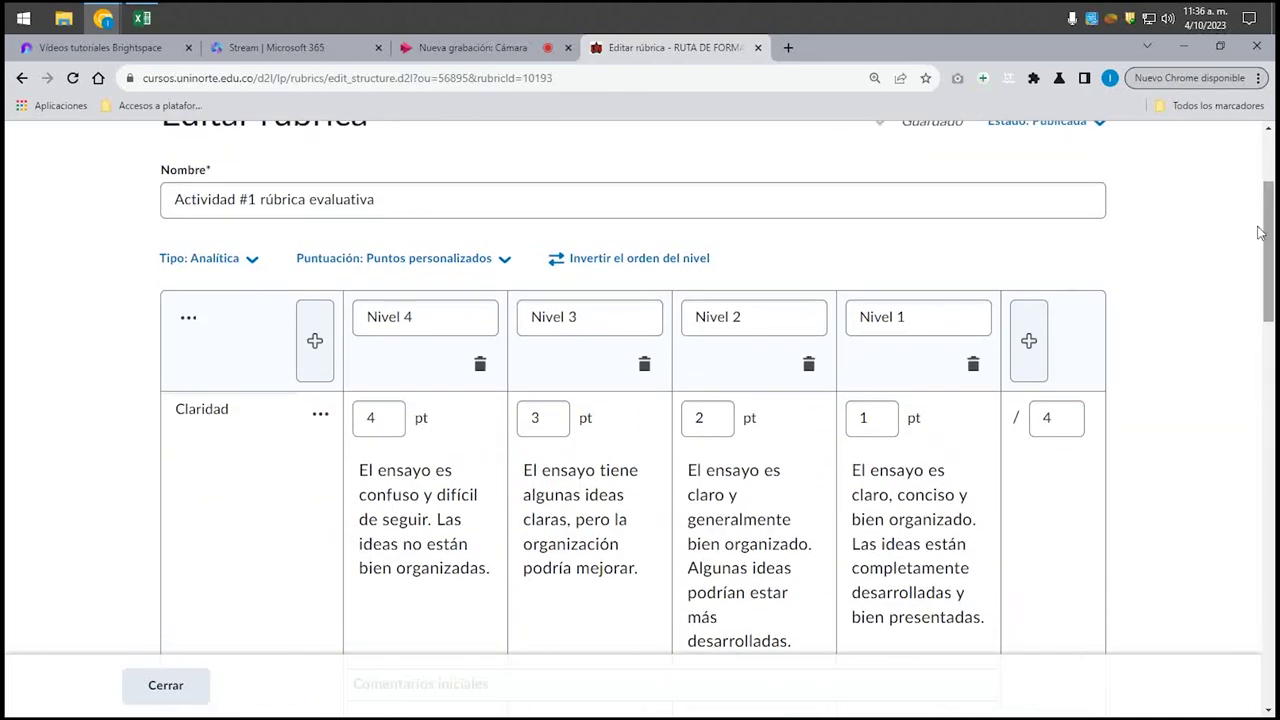
left_click(378, 420)
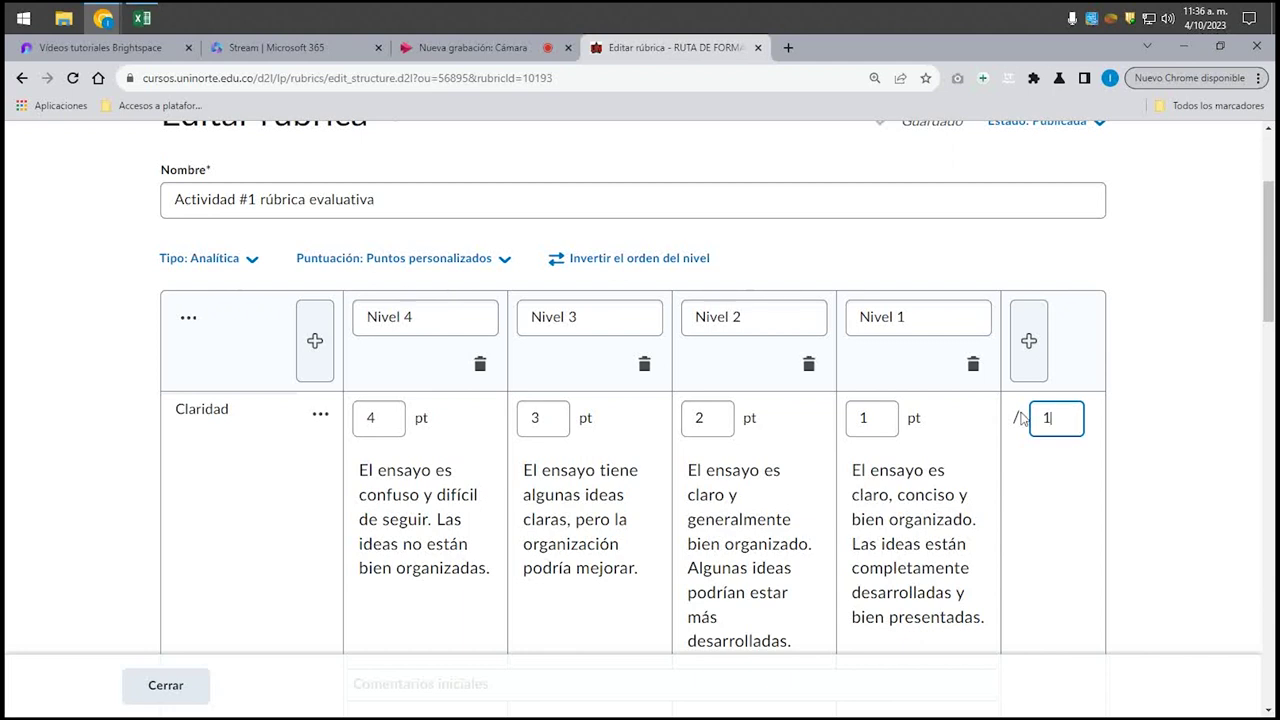
type("25")
left_click(1191, 430)
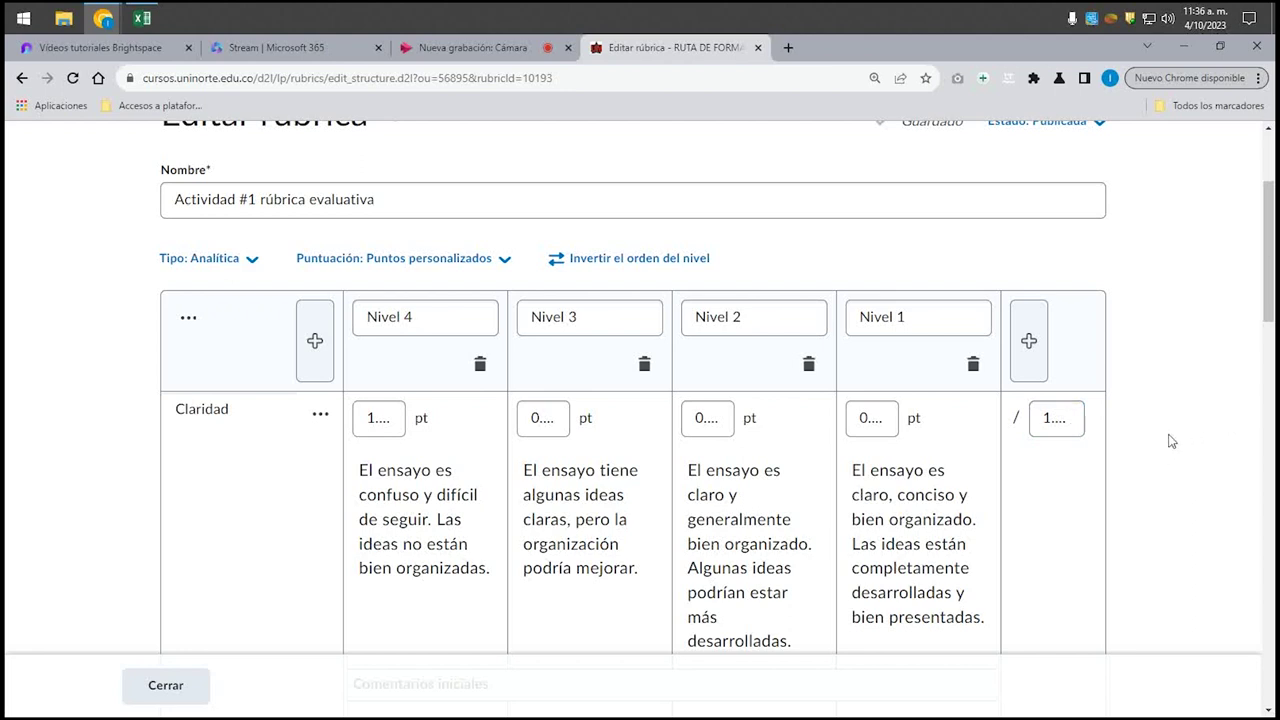
- Inspect the points assigned to each level of the Claridad criterion and its maximum score
double_click(378, 419)
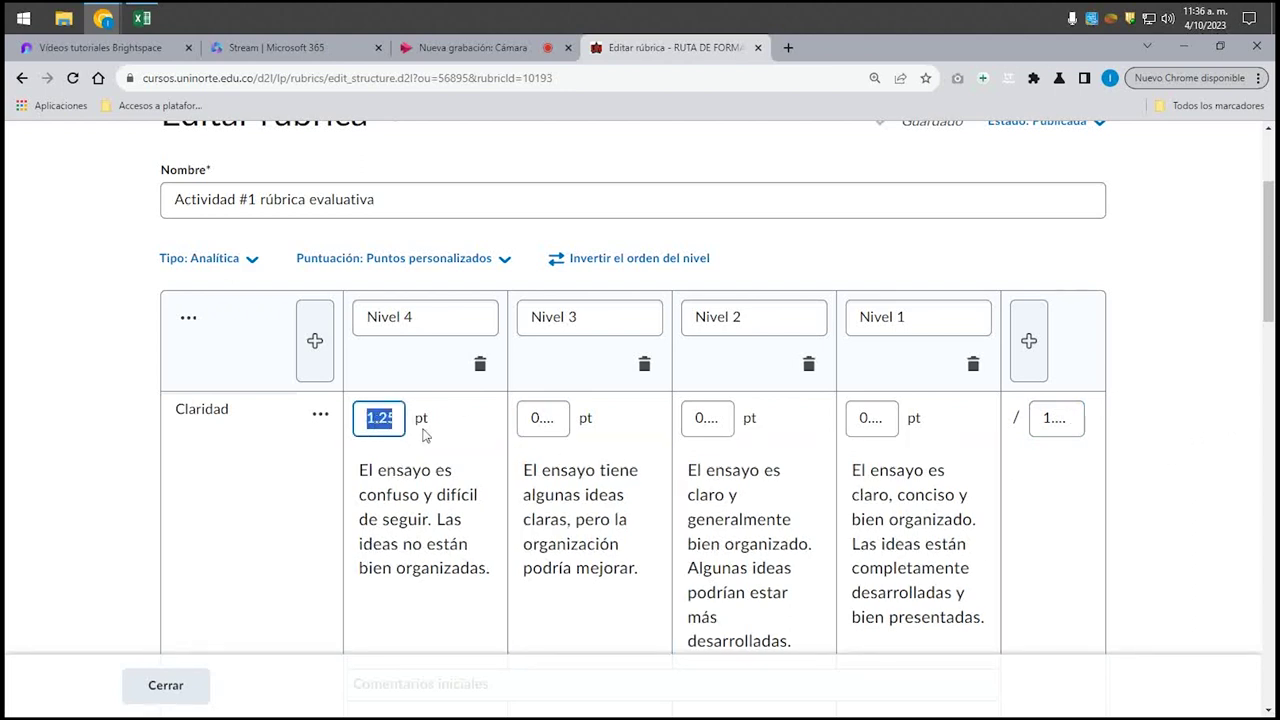
left_click(533, 420)
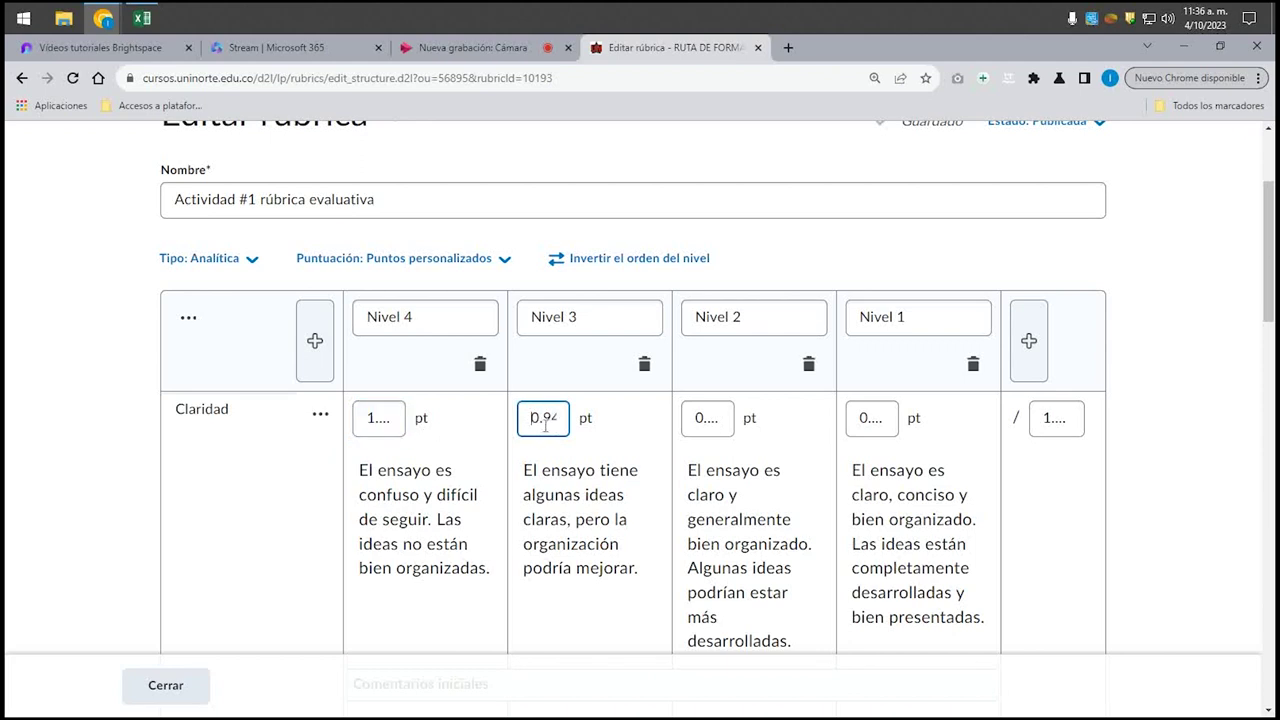
double_click(716, 422)
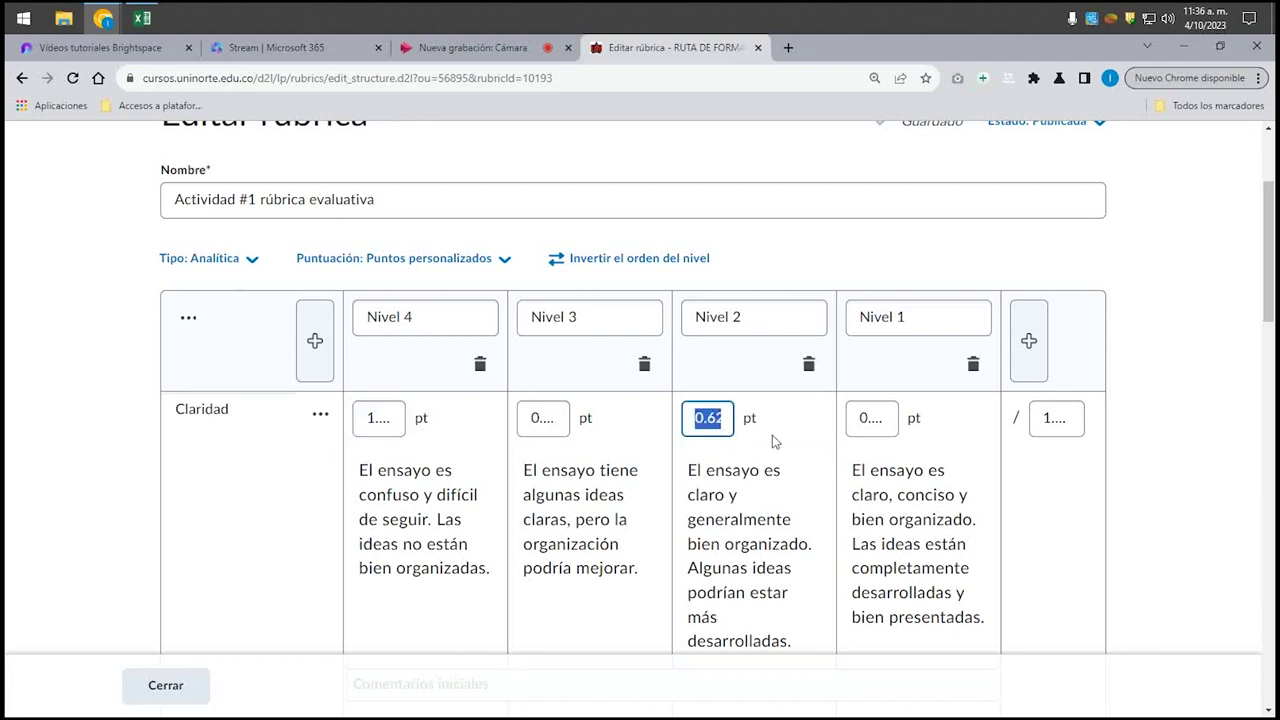
double_click(861, 425)
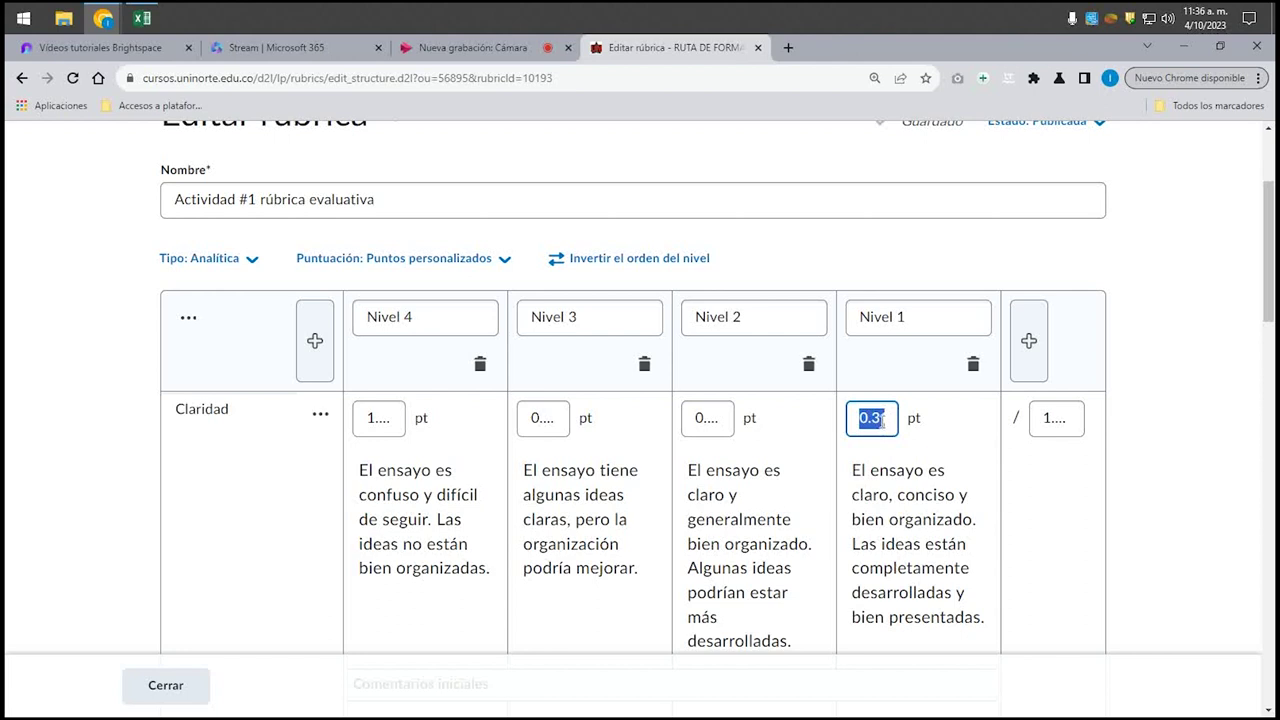
left_click(1248, 456)
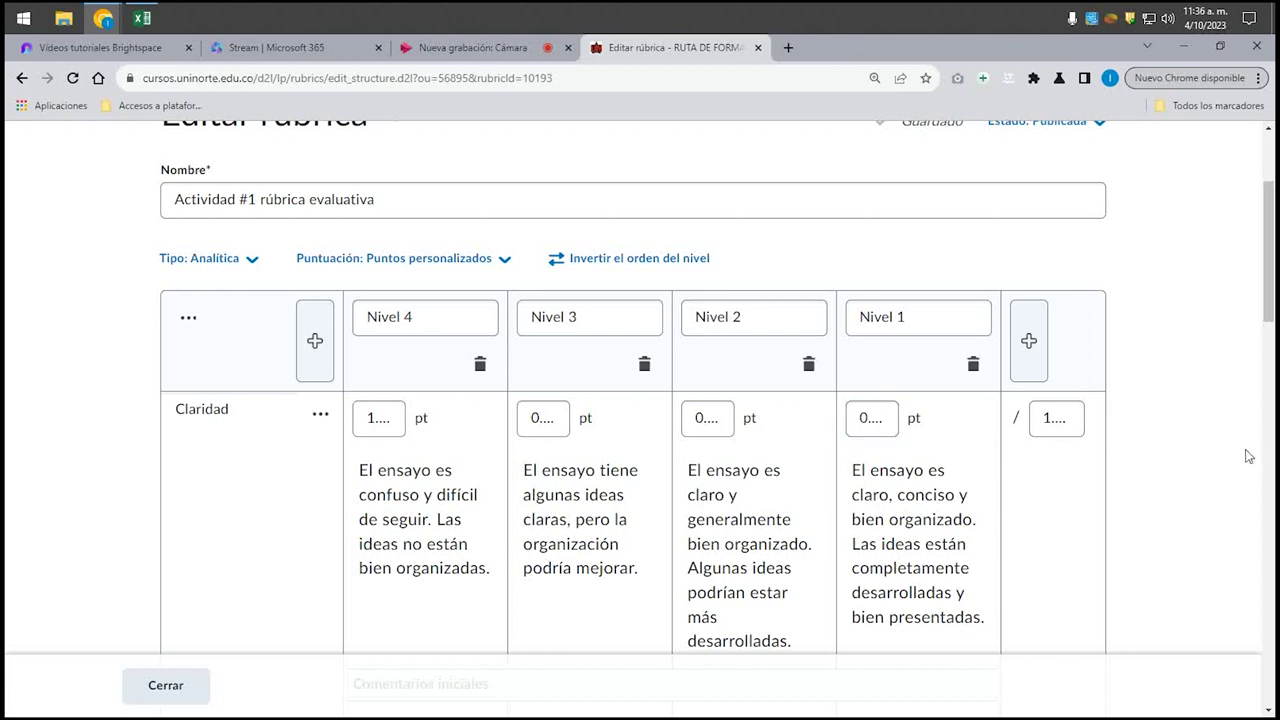
left_click(1077, 415)
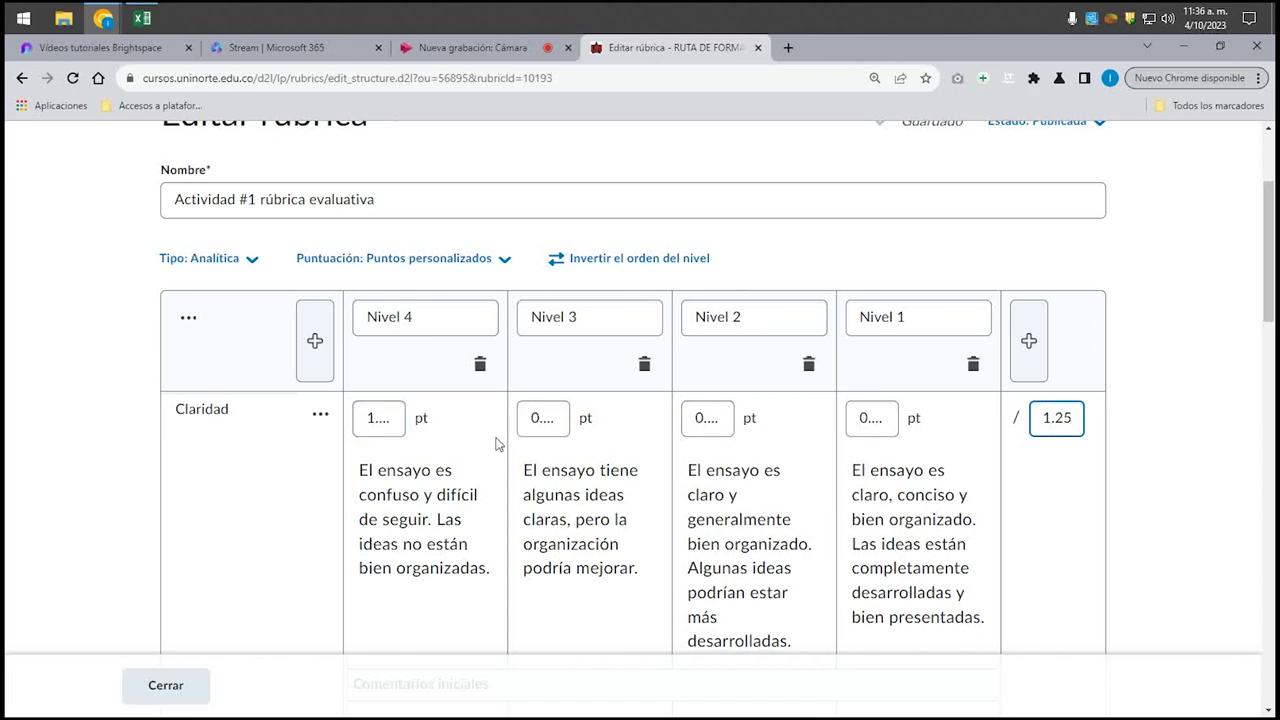
double_click(1048, 421)
- Set the maximum scores of the Argumentos, Evidencia and Estilo y gramática criteria to 1.25 points each
scroll(1046, 512, "down", 3)
left_click(1062, 458)
type("1.25")
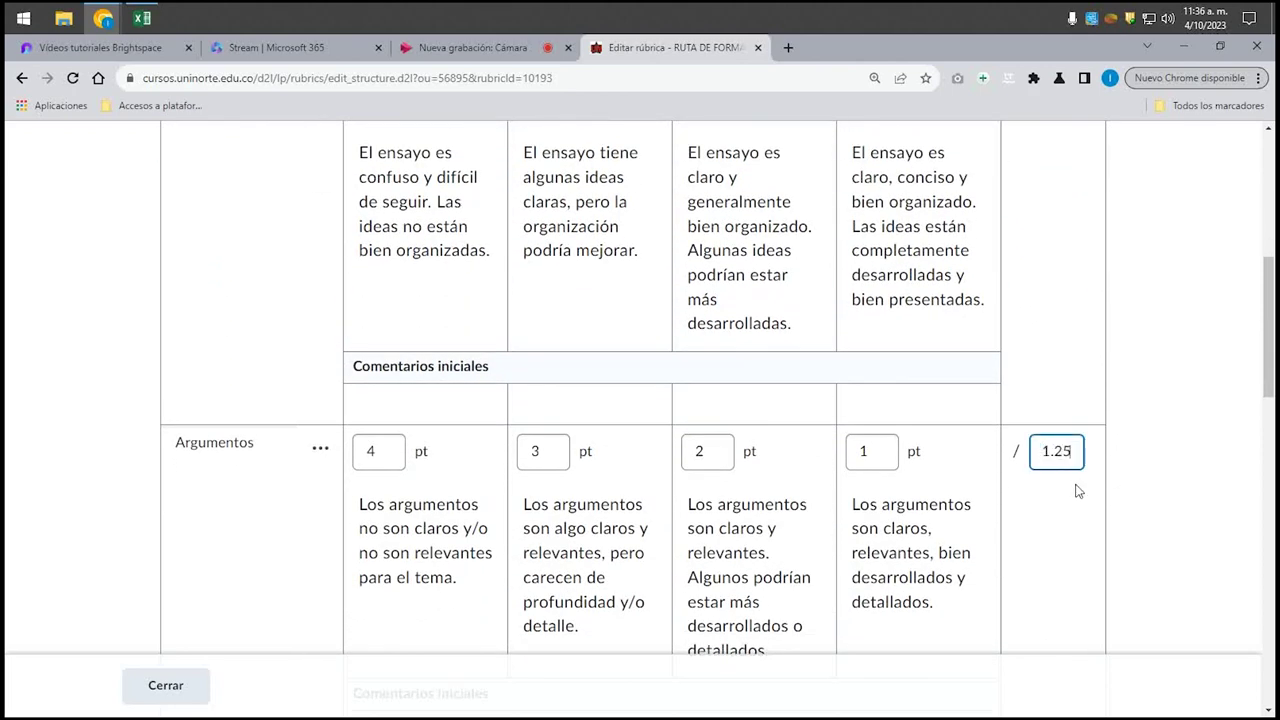
scroll(1074, 489, "down", 3)
left_click(1069, 466)
double_click(1066, 469)
type("1.25")
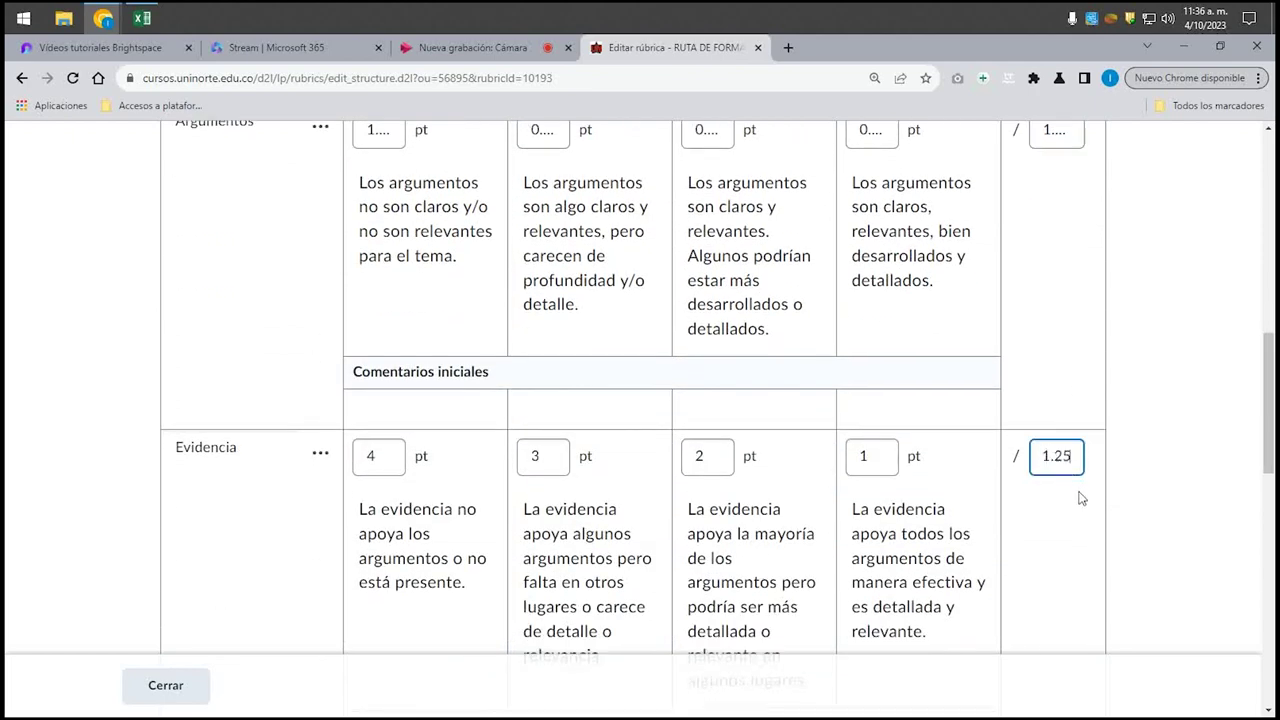
scroll(1080, 497, "down", 3)
left_click(1062, 494)
double_click(1062, 494)
type("1.25")
scroll(1104, 536, "down", 3)
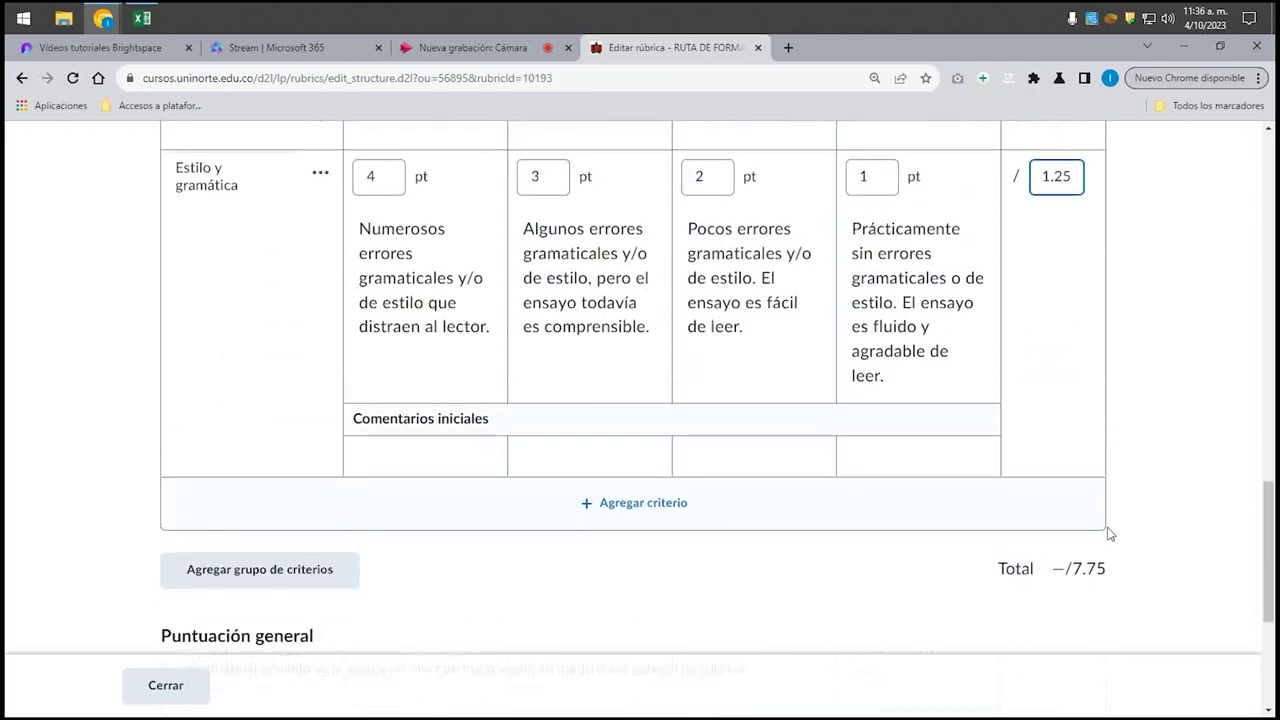
- Check the rubric's total score below the criteria table
left_click_drag(1021, 574, 1137, 578)
left_click_drag(1011, 574, 1103, 568)
left_click(1166, 563)
- Go to the course's Actividades and open Actividad #1 for editing
scroll(1170, 565, "up", 5)
scroll(1170, 565, "up", 5)
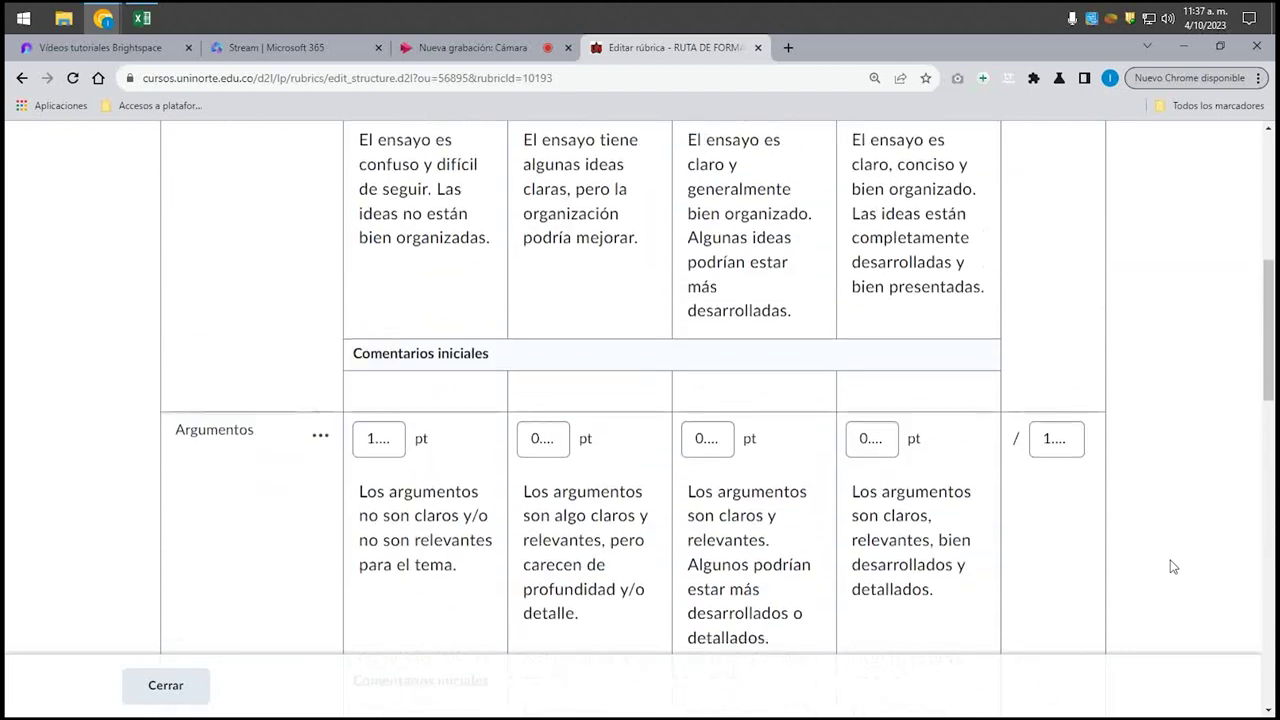
scroll(308, 328, "up", 2)
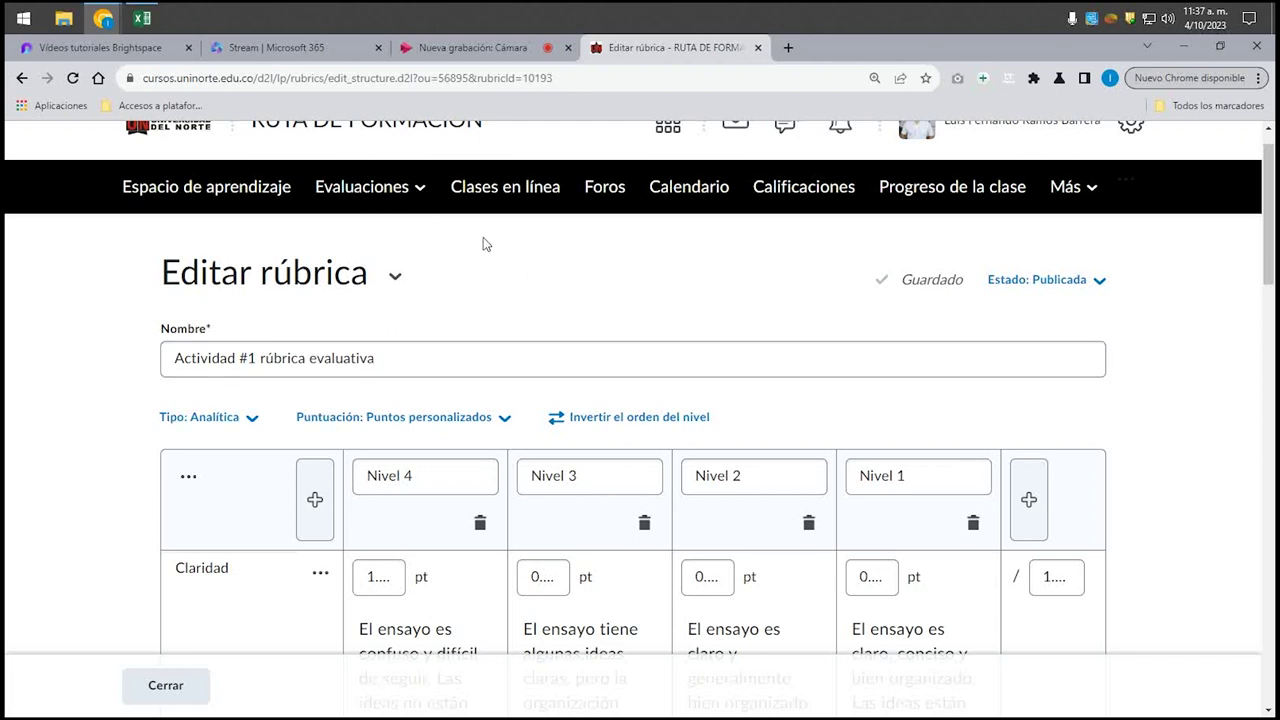
left_click(364, 198)
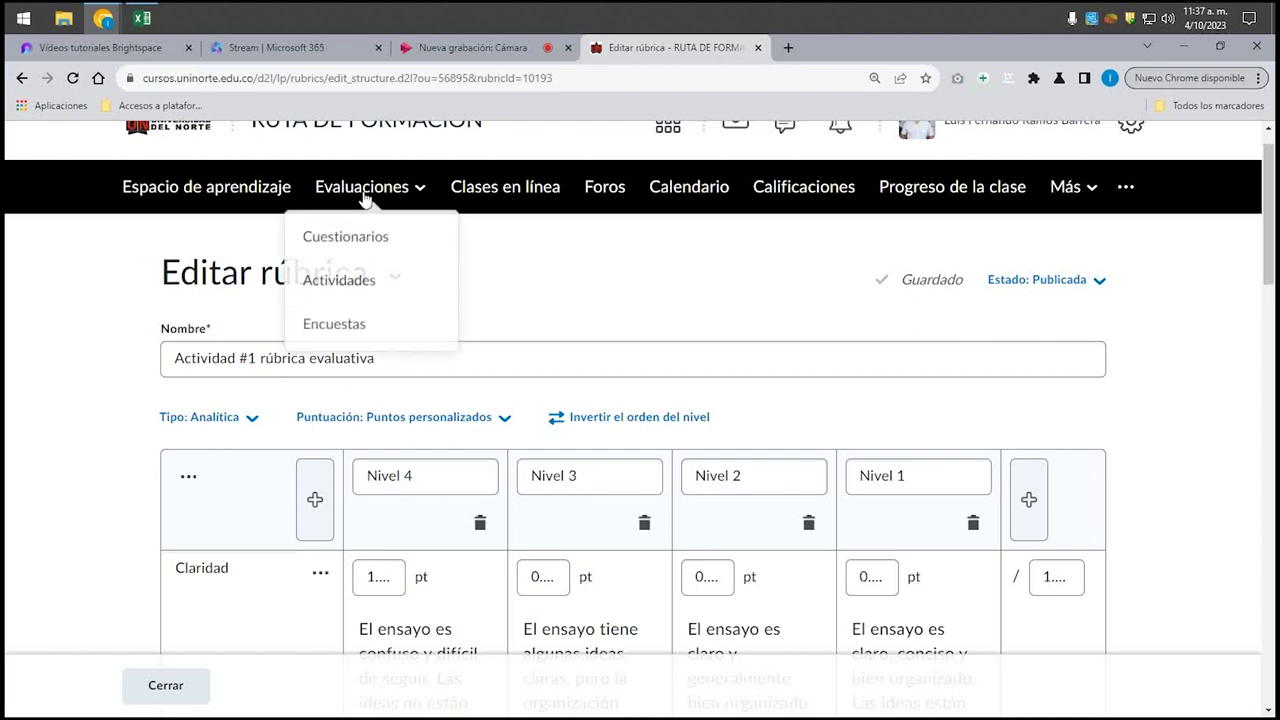
left_click(364, 283)
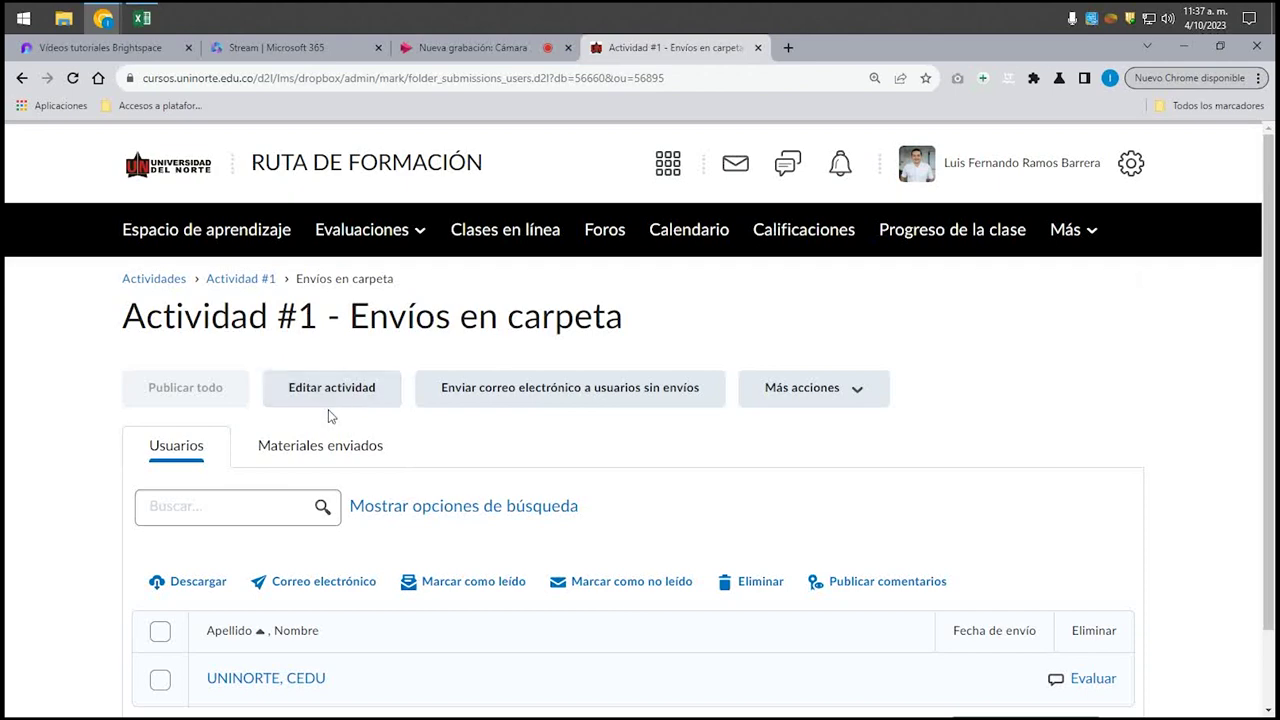
left_click(333, 398)
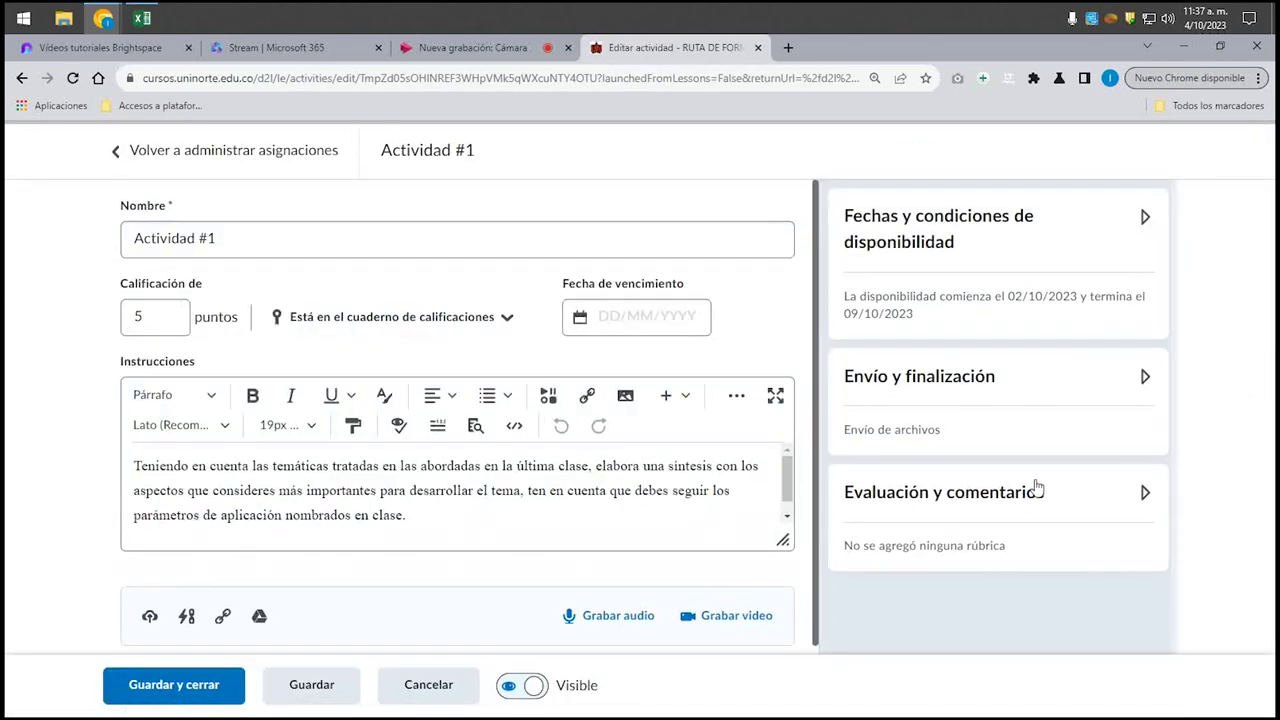
- Attach the existing rubric "Actividad #1 rúbrica evaluativa" to Actividad #1 under Evaluación y comentarios
left_click(985, 507)
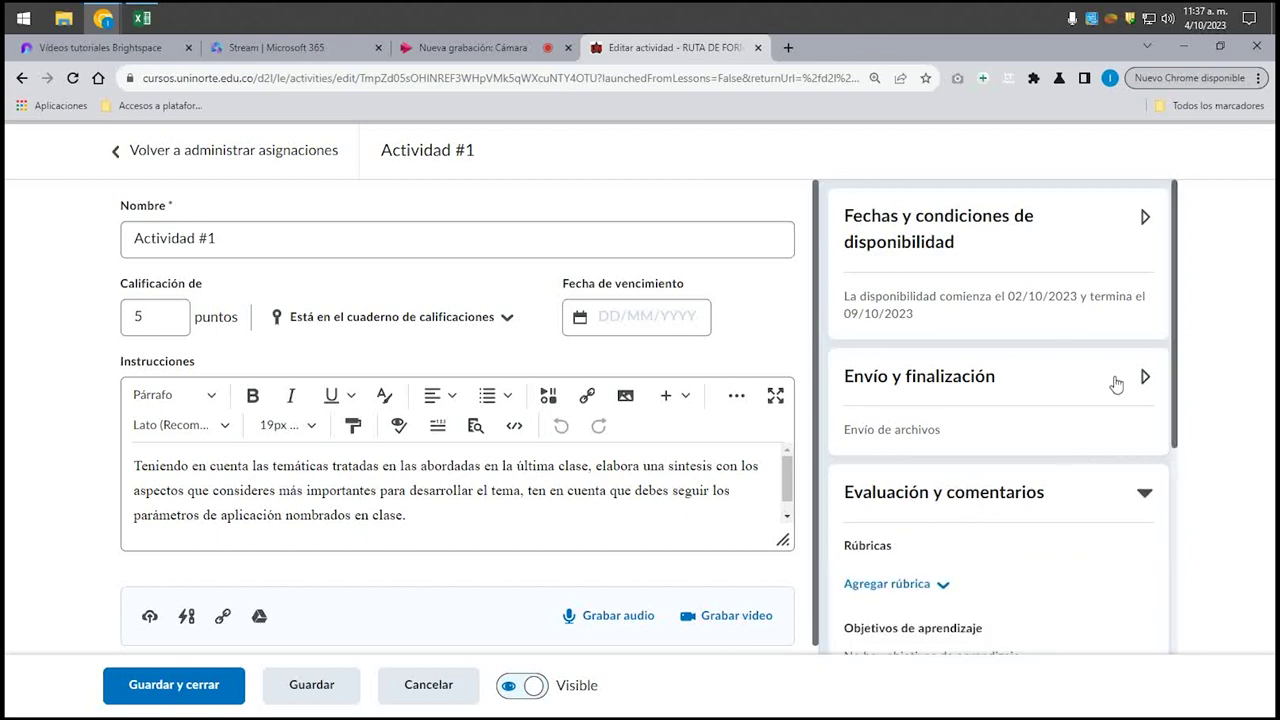
scroll(1108, 374, "down", 2)
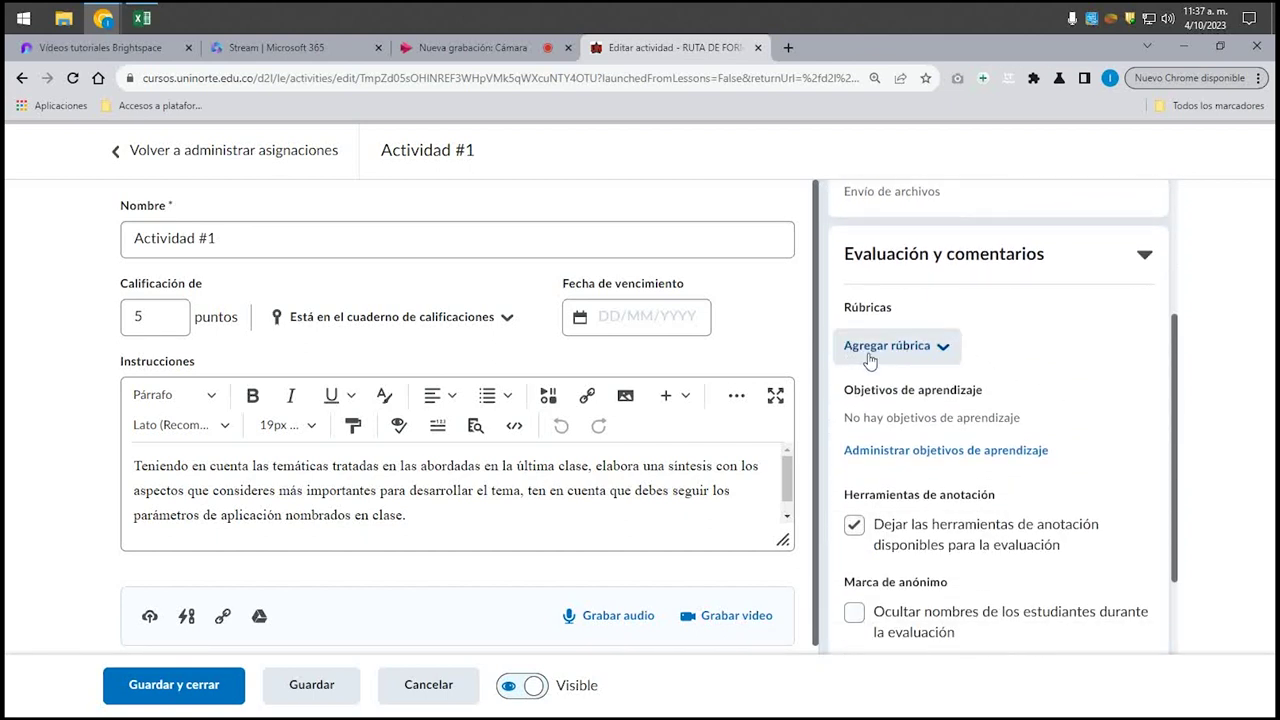
left_click(922, 356)
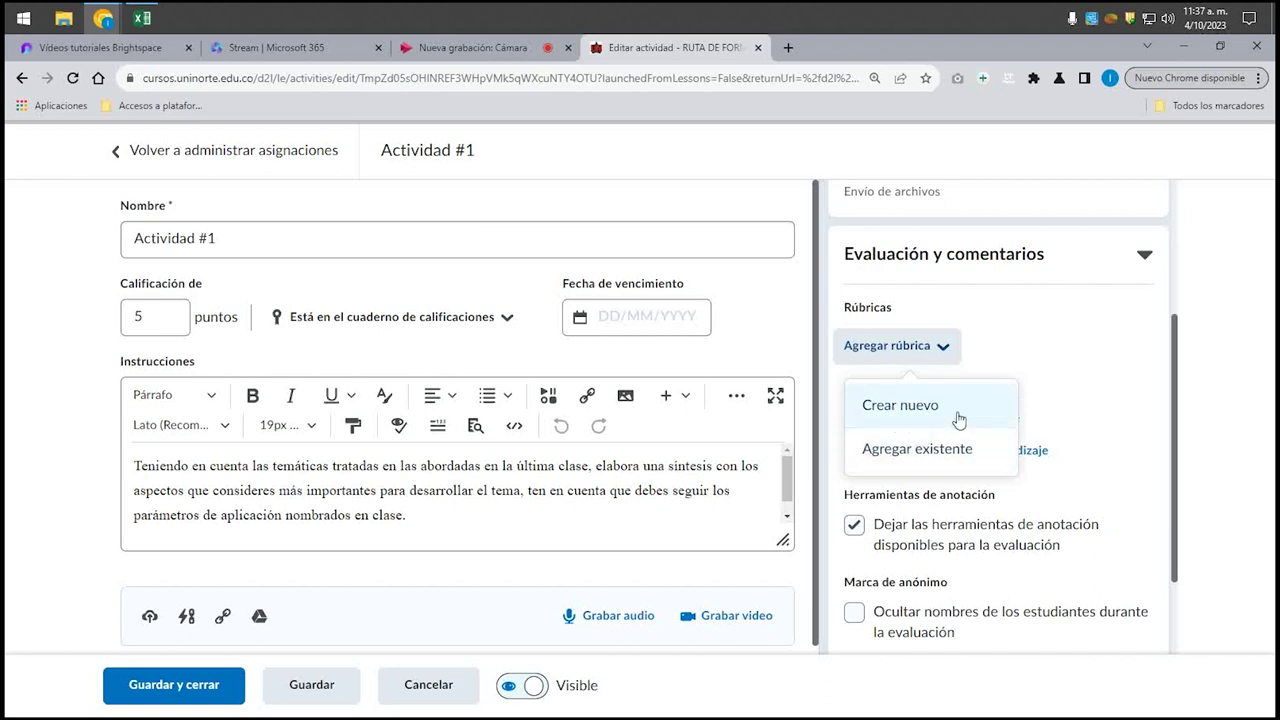
left_click(913, 455)
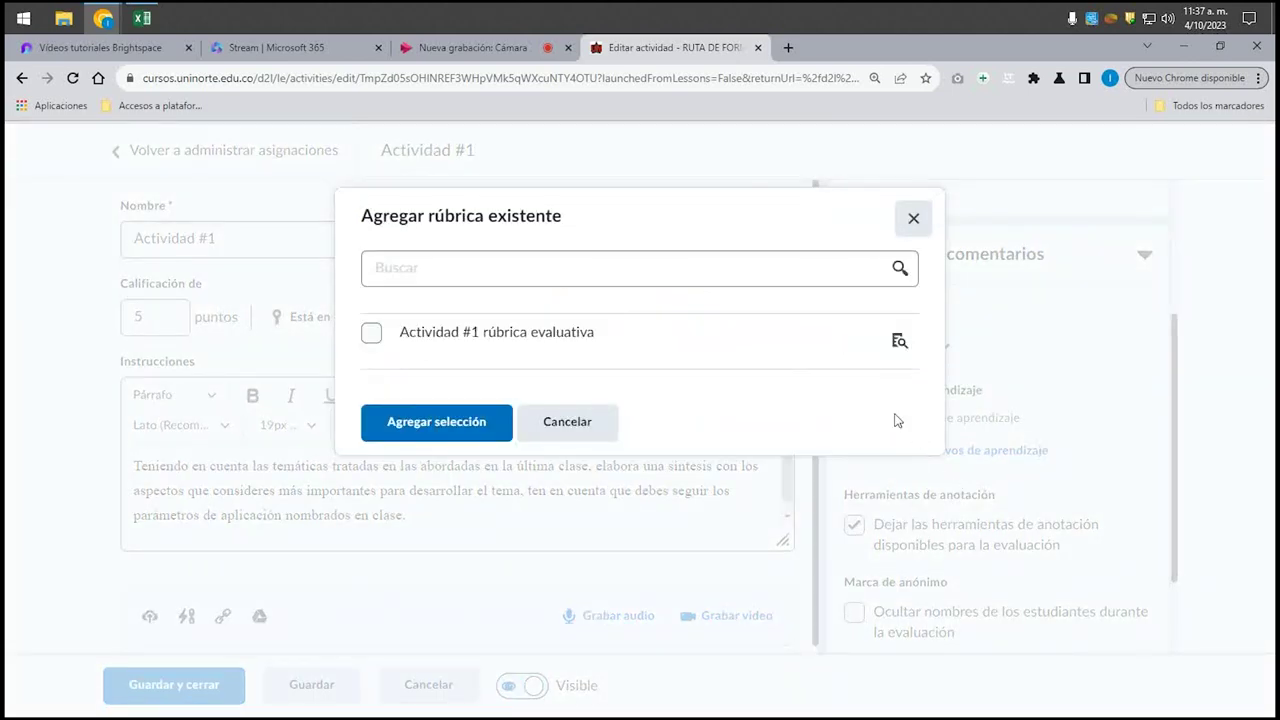
left_click(372, 337)
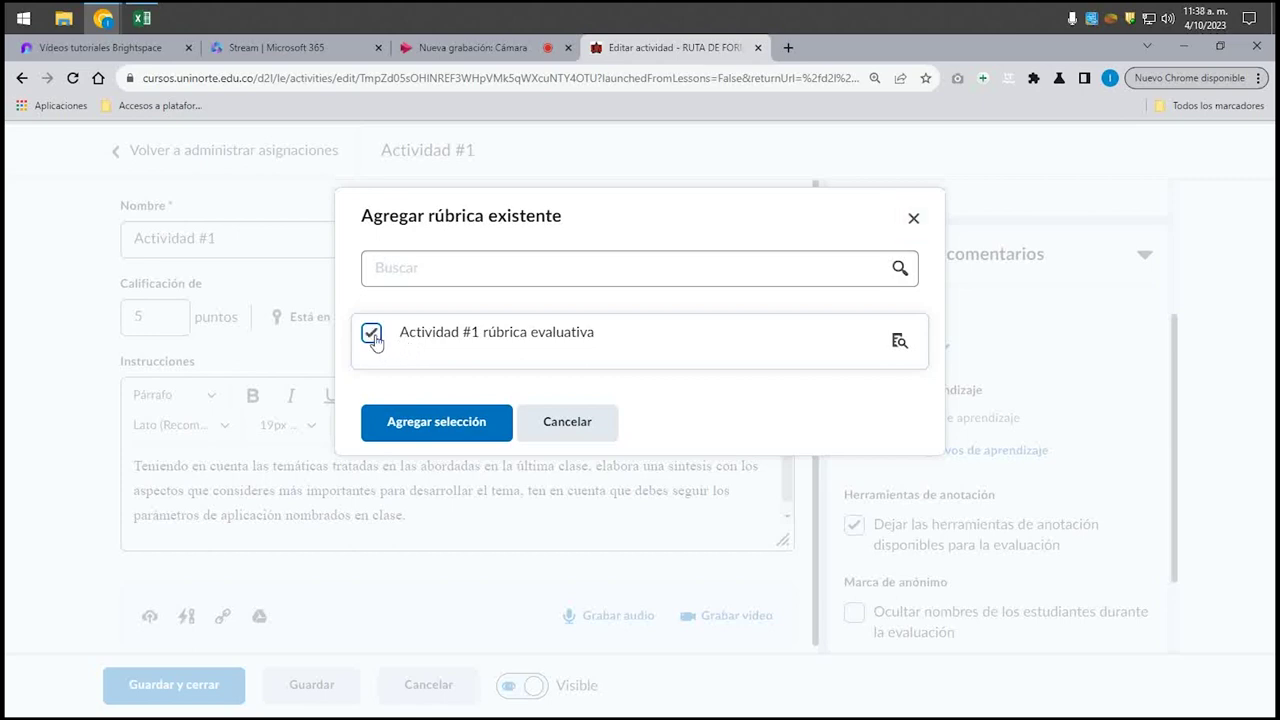
left_click(393, 425)
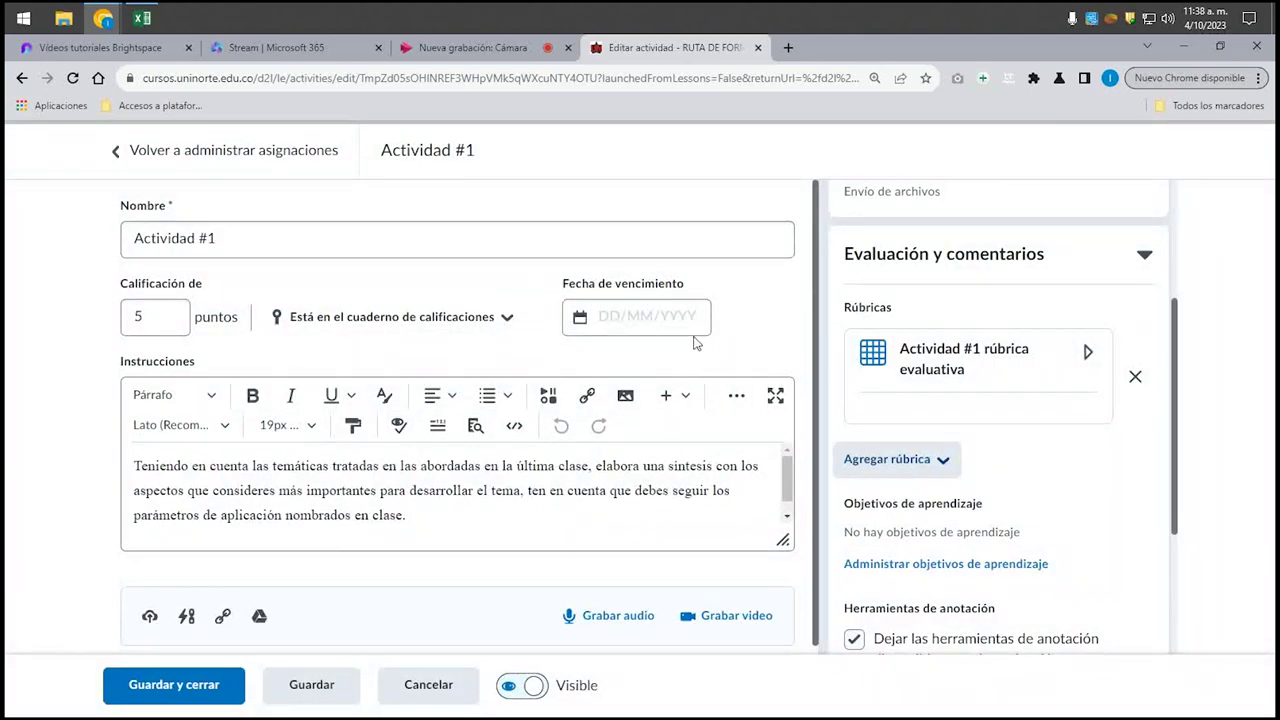
- Expand the attached rubric to review its criteria scores, and save and close Actividad #1
left_click(1086, 354)
scroll(990, 390, "down", 2)
scroll(977, 346, "down", 3)
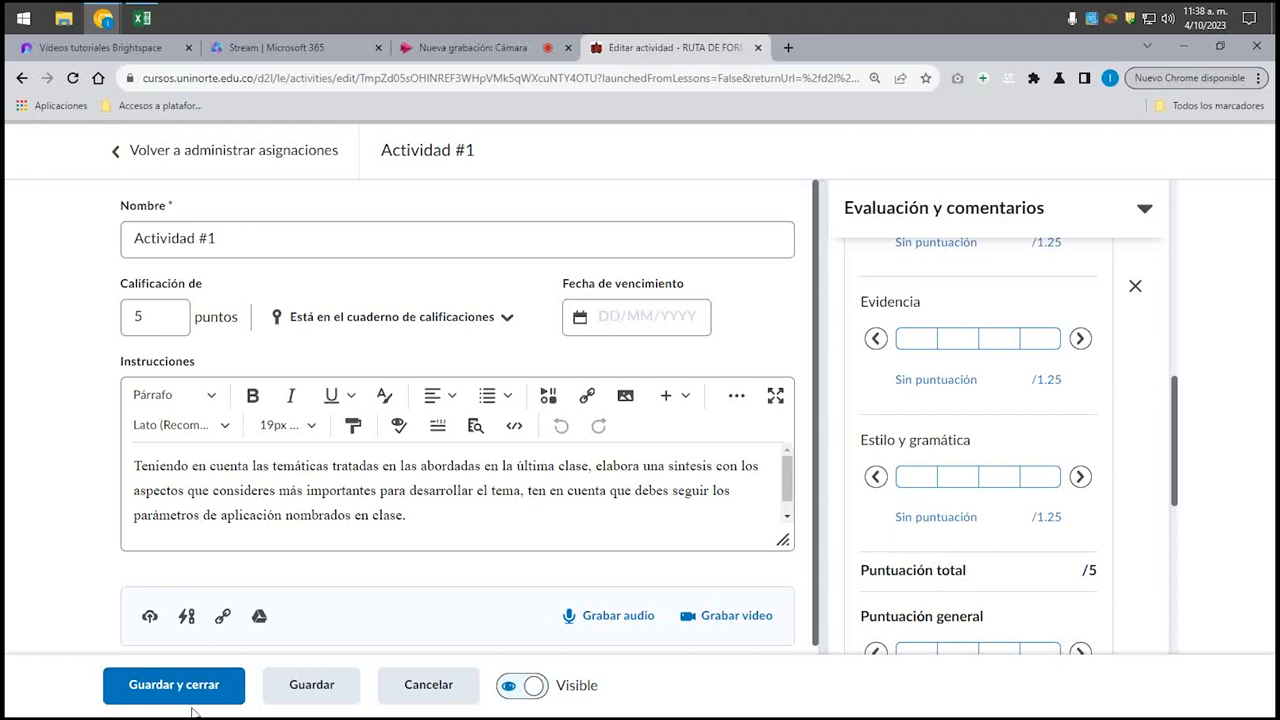
left_click(158, 697)
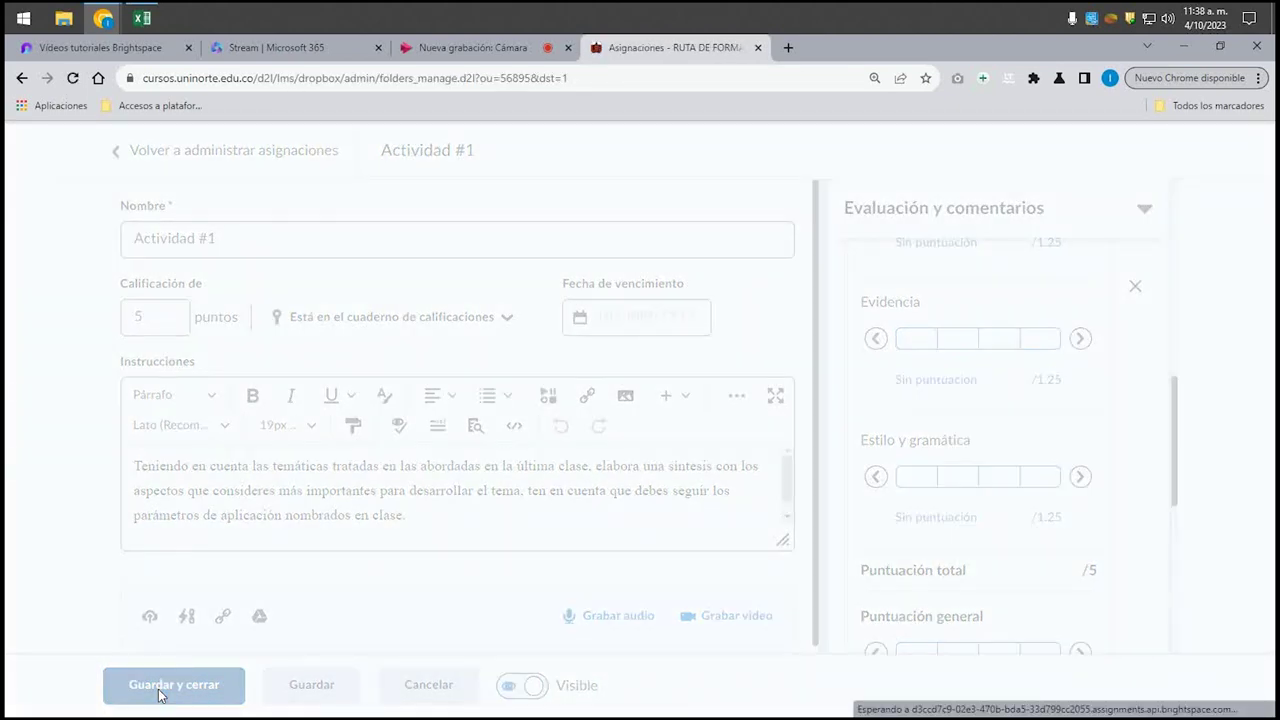
- Open the listed participant's evaluation page for Actividad #1 and widen the grading pane with the rubric
scroll(515, 541, "down", 1)
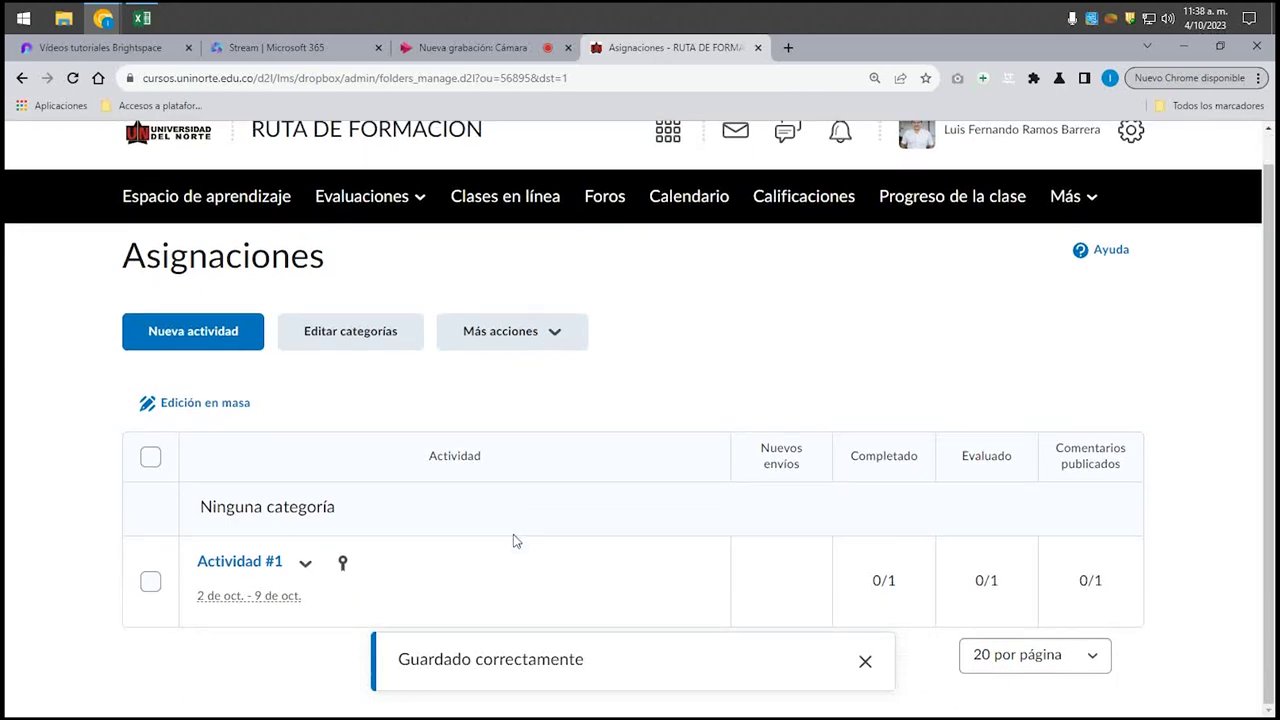
left_click(265, 563)
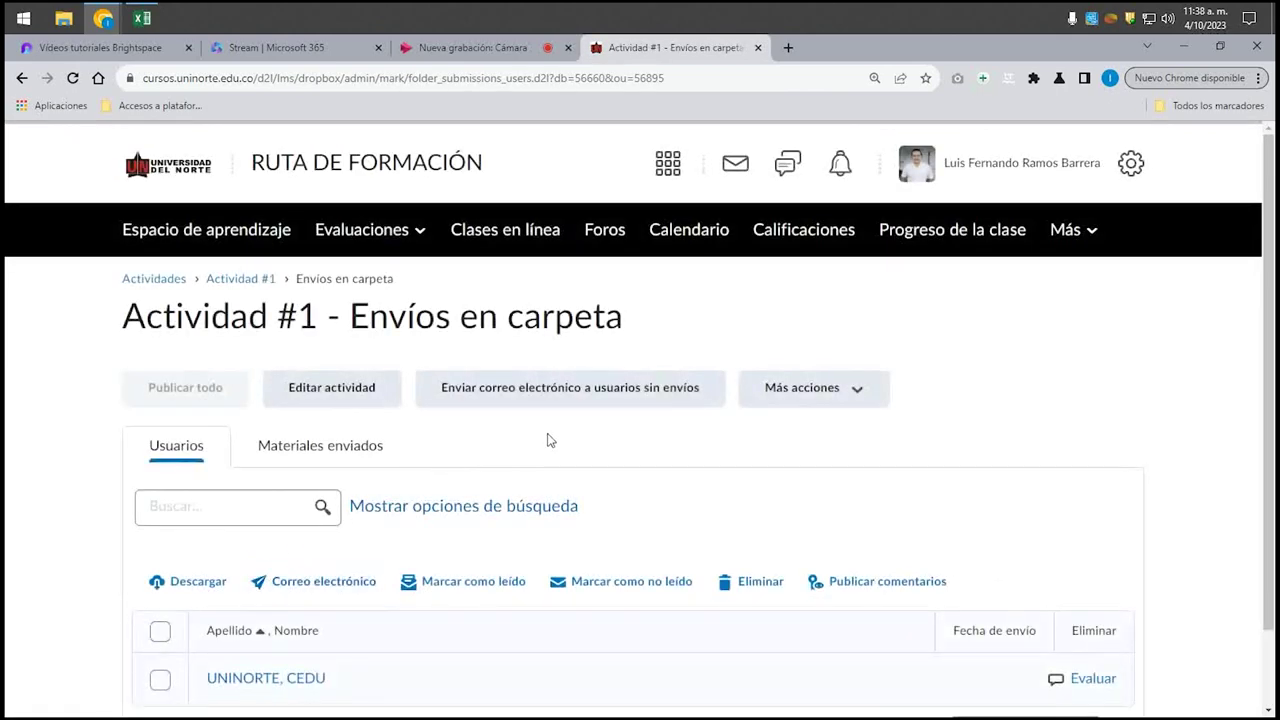
scroll(507, 448, "down", 2)
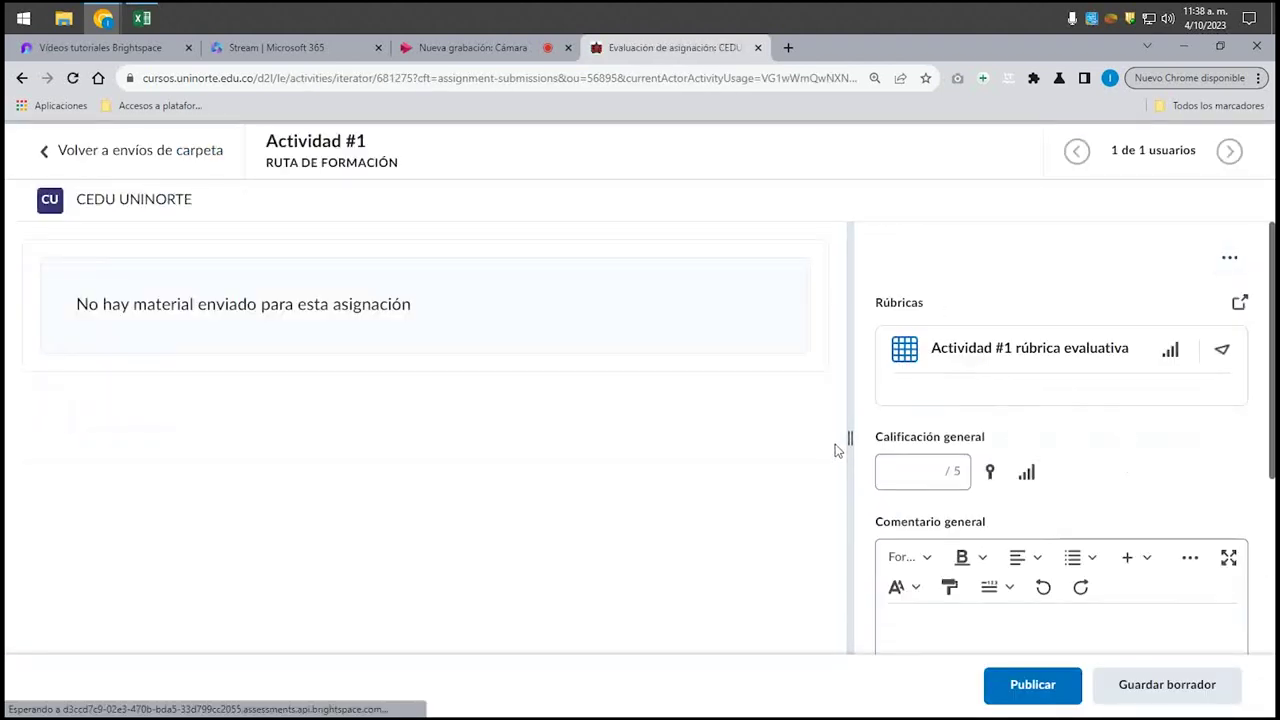
left_click_drag(840, 437, 628, 415)
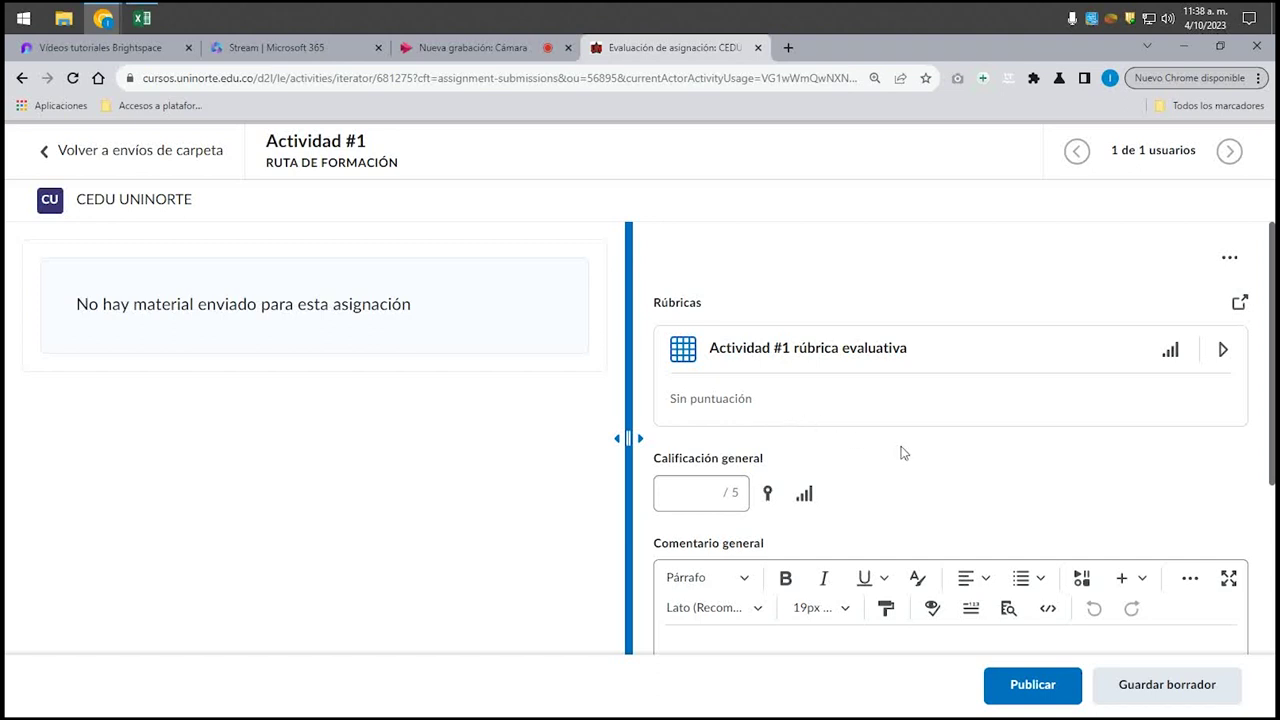
- Expand the rubric and rate Claridad, Argumentos and Estilo y gramática at Nivel 3 and Evidencia at Nivel 2
left_click(996, 348)
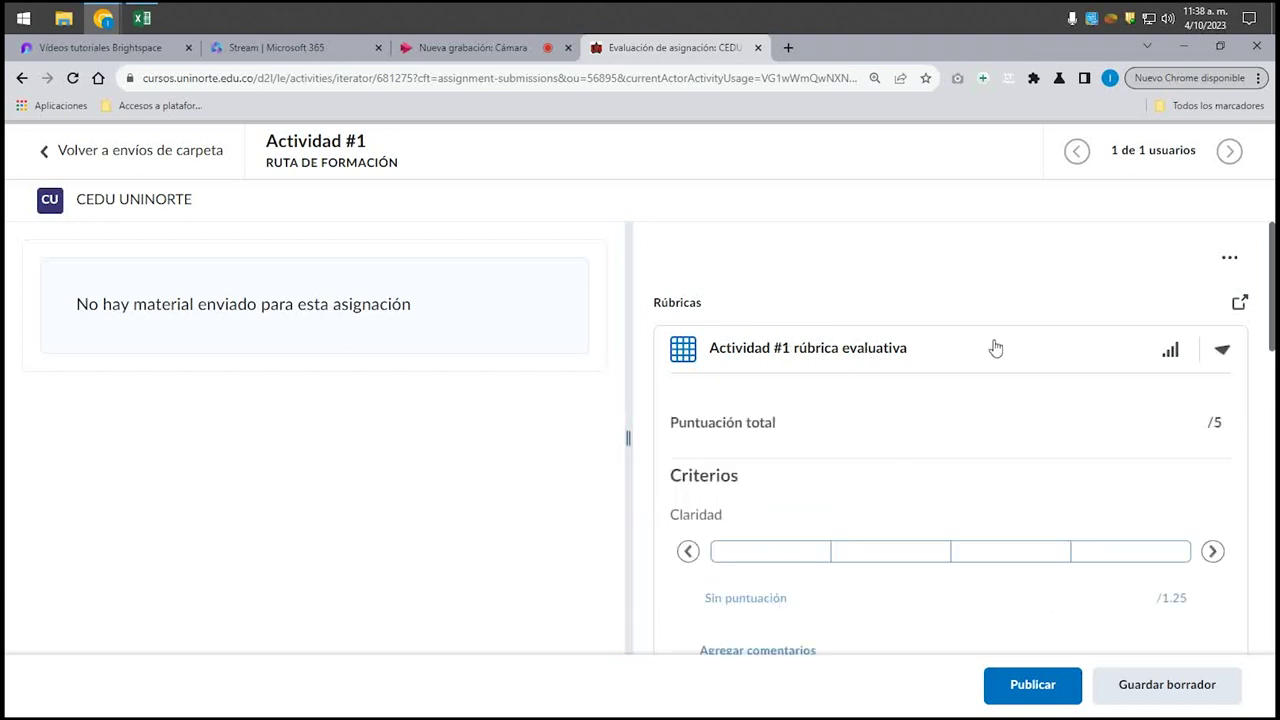
scroll(960, 312, "down", 2)
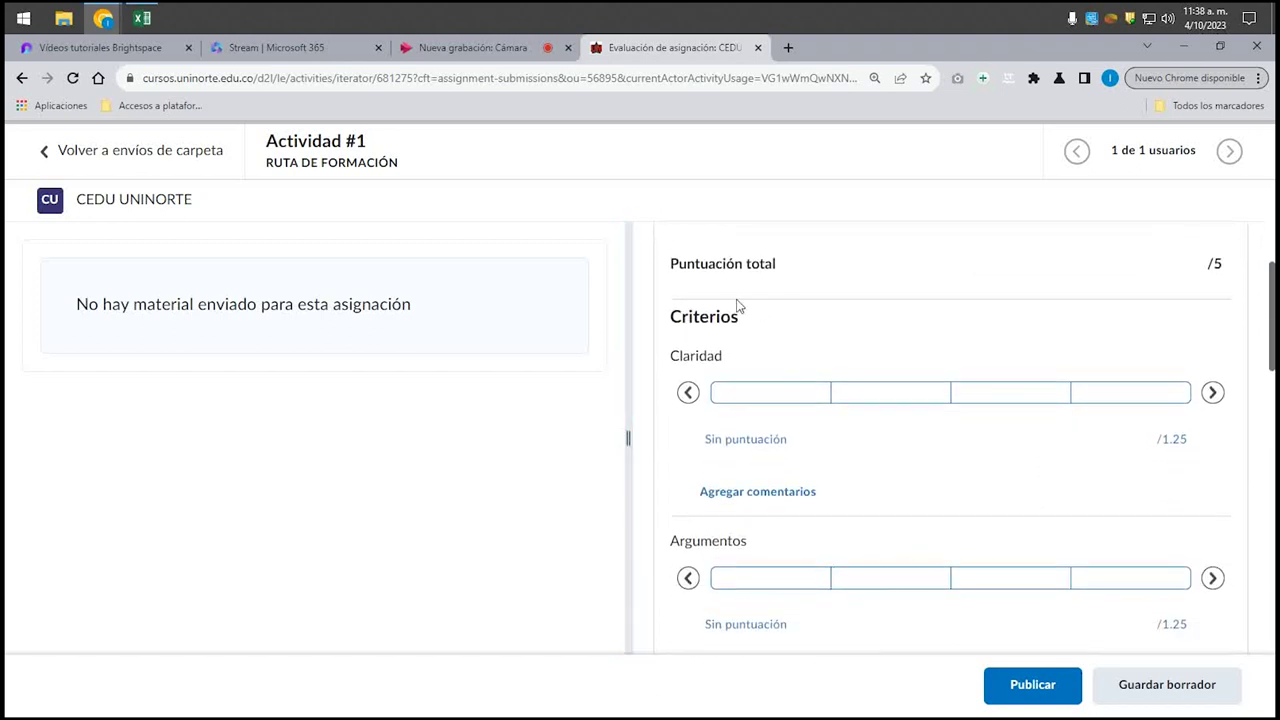
left_click(892, 395)
scroll(909, 405, "down", 1)
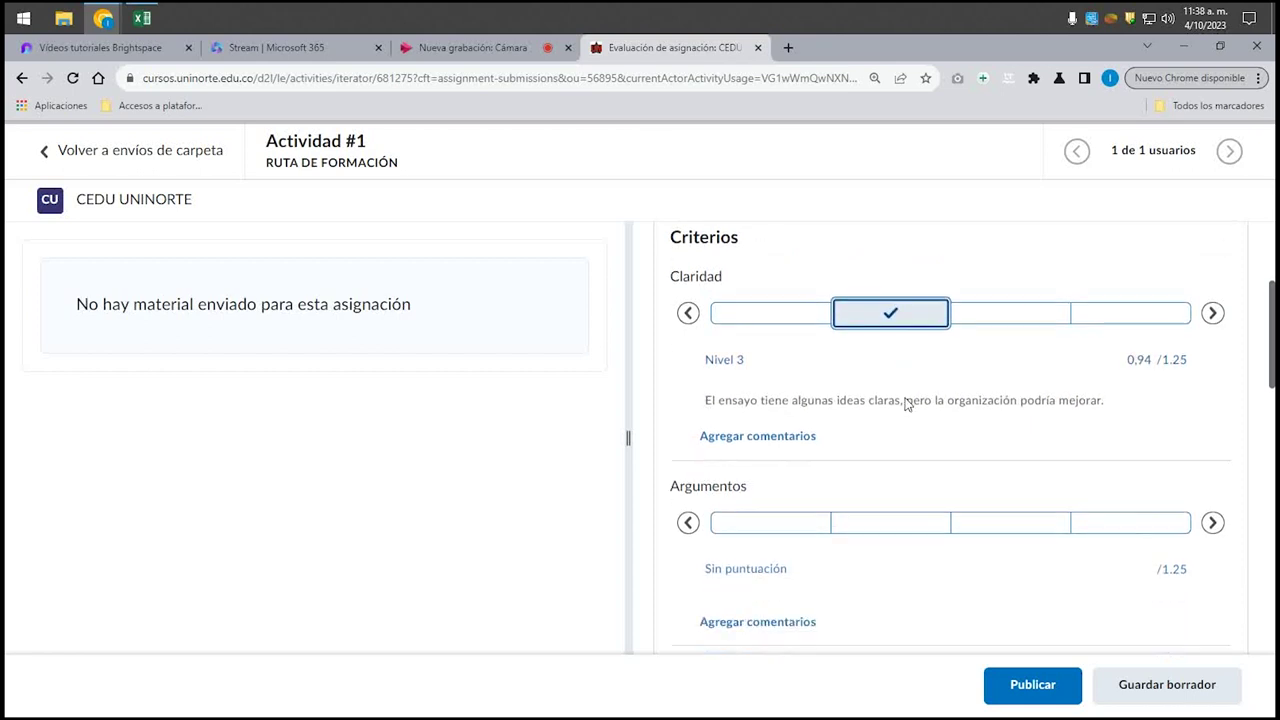
left_click(912, 526)
scroll(914, 523, "down", 3)
left_click(1000, 510)
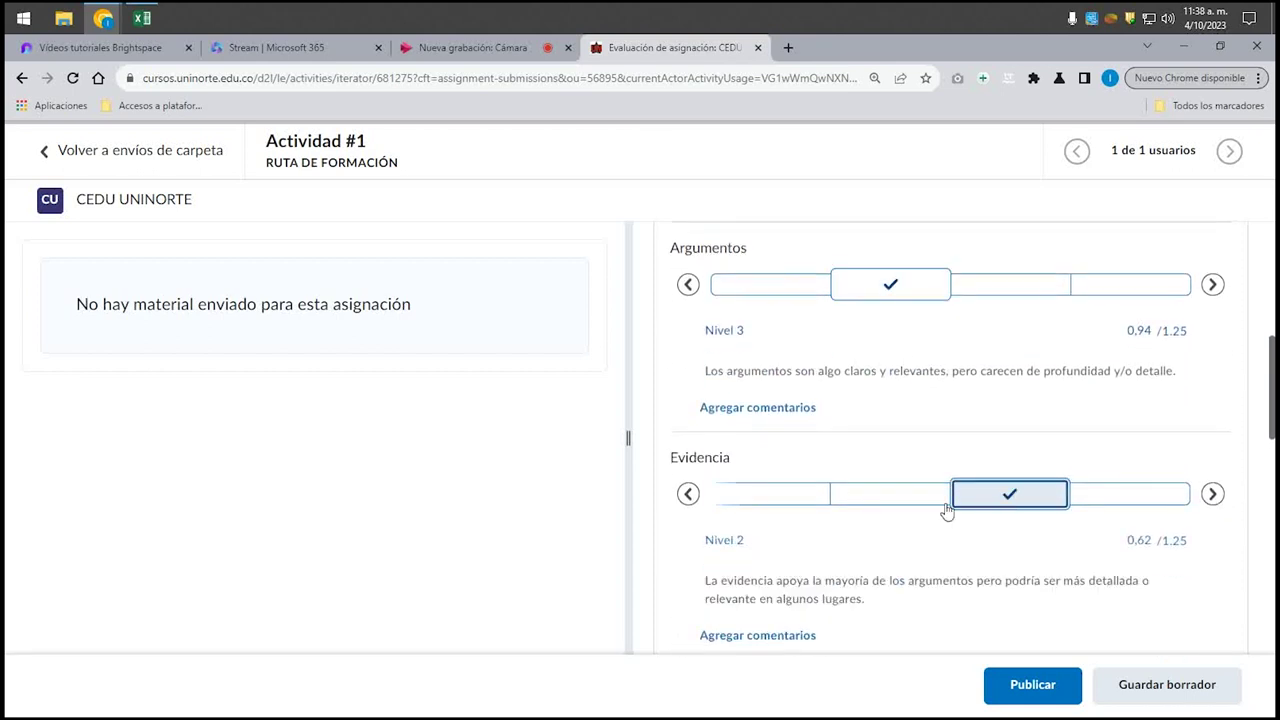
scroll(1000, 550, "down", 3)
left_click(892, 485)
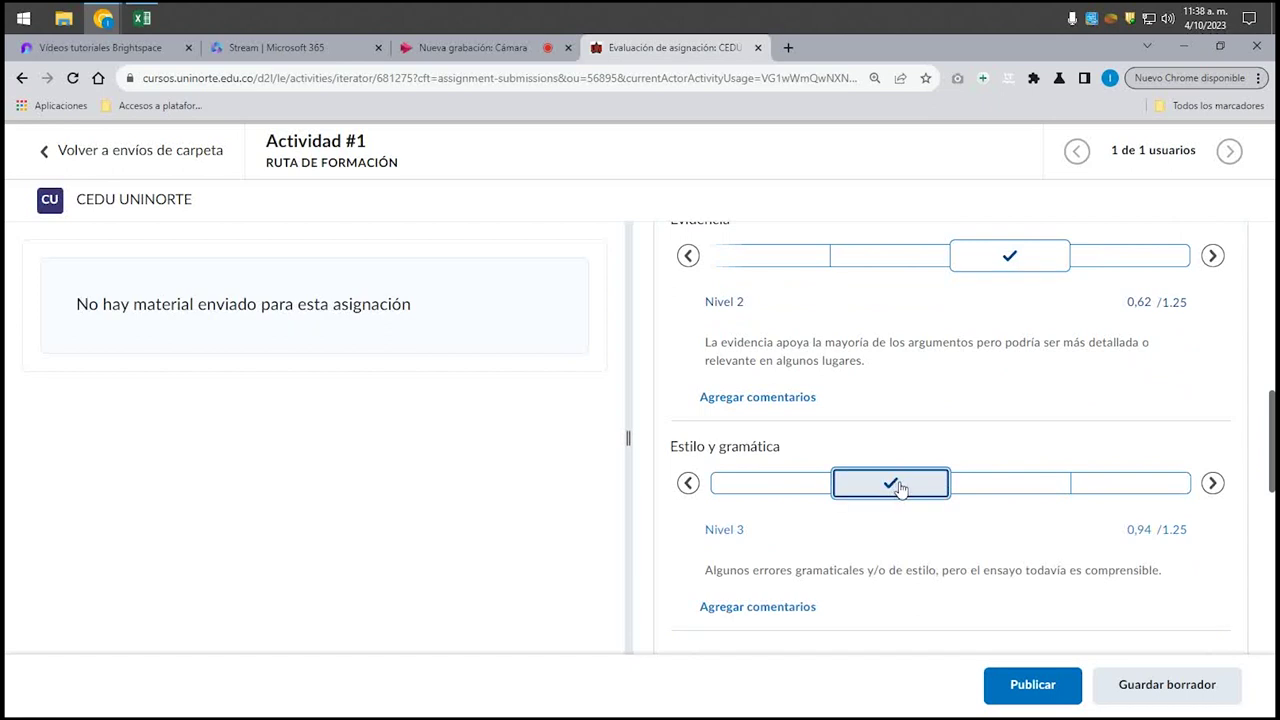
- Open the rubric's total score and the Estilo y gramática score for editing, and publish the participant's evaluation
scroll(1206, 540, "down", 3)
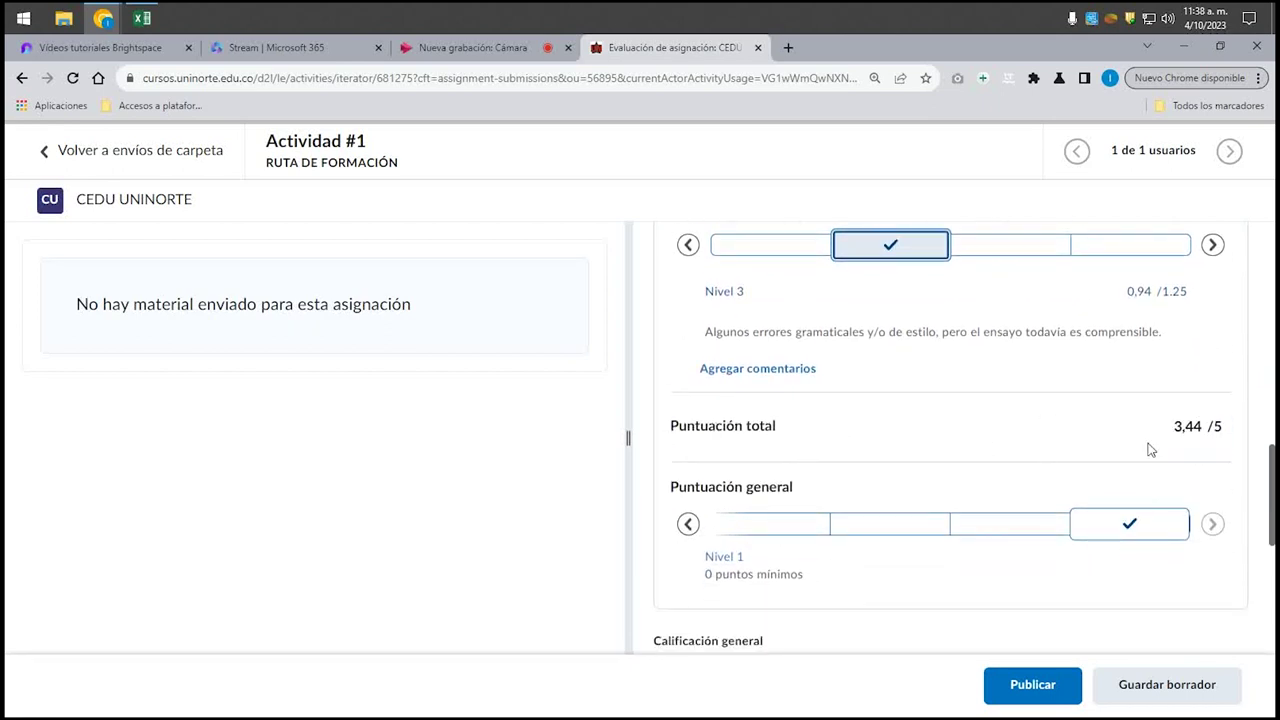
left_click(1180, 432)
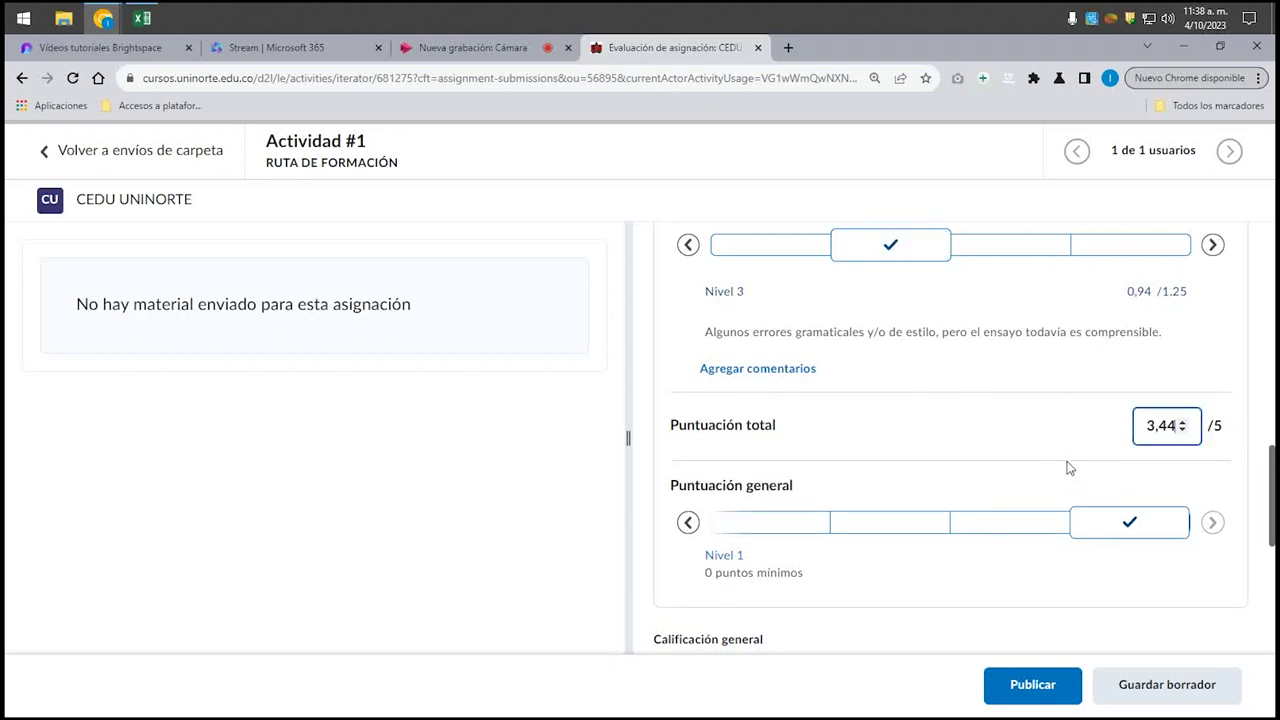
scroll(1067, 471, "up", 1)
left_click(1134, 372)
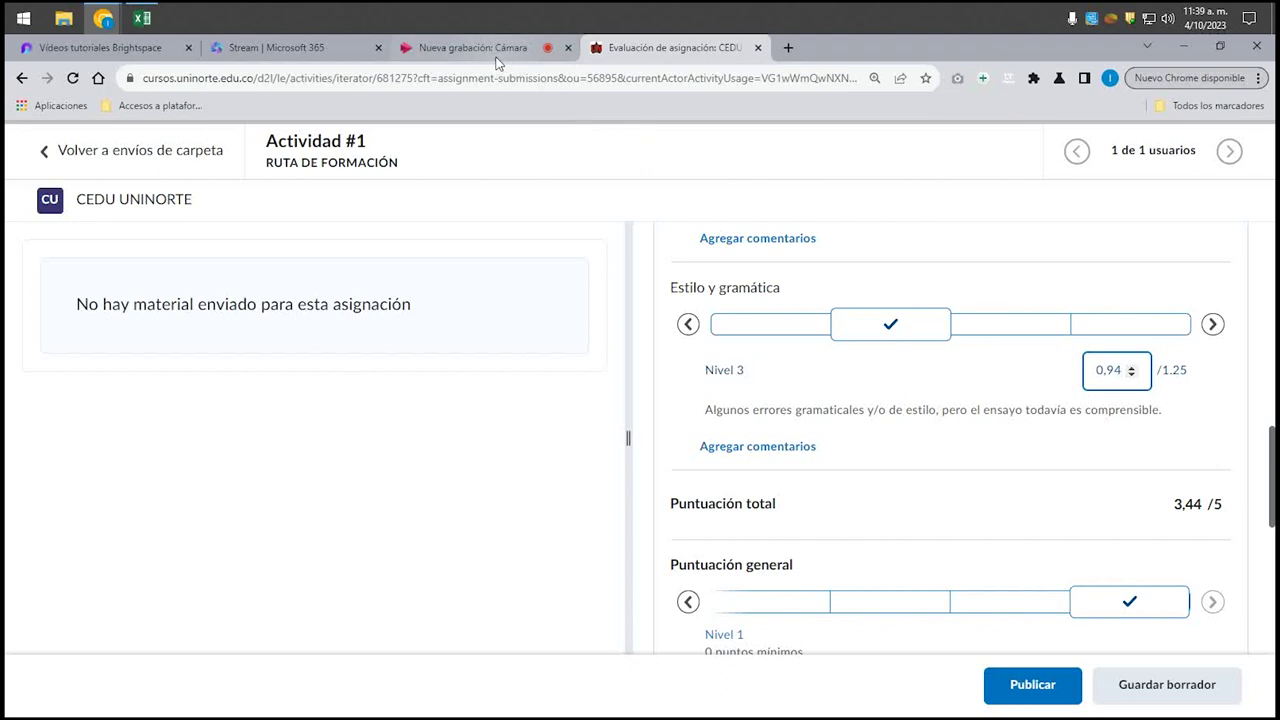
left_click(1041, 692)
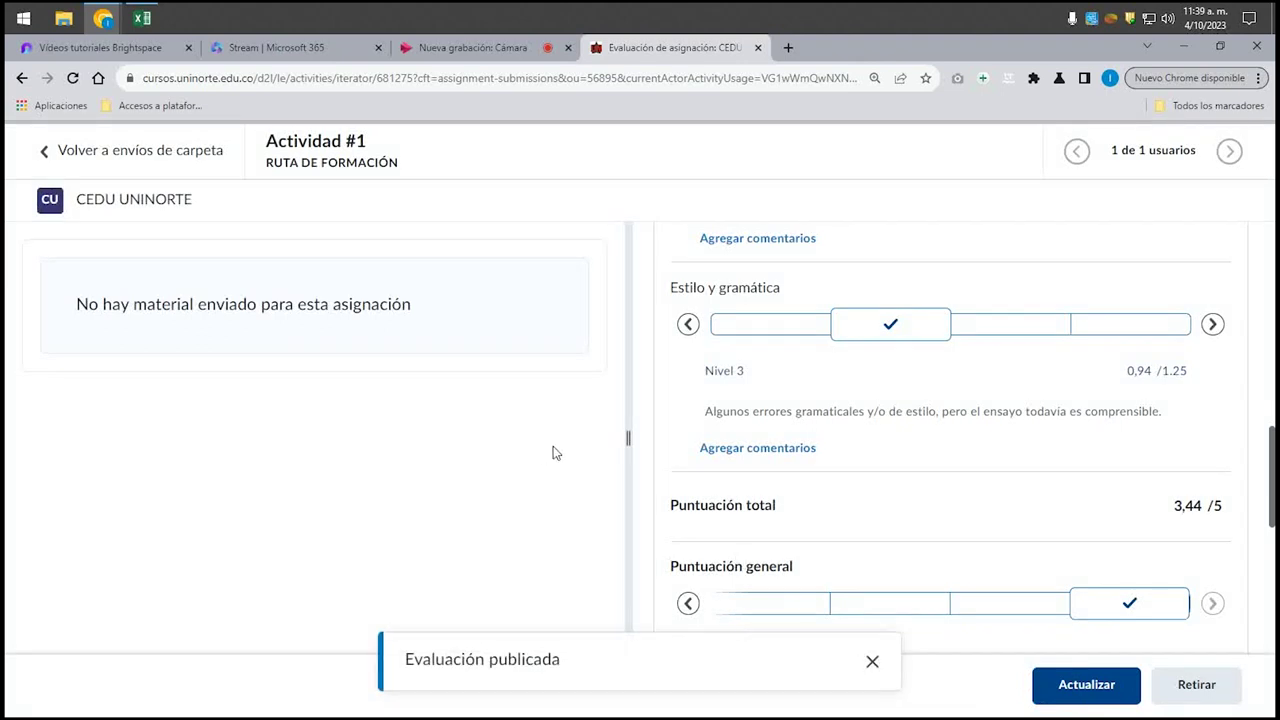
left_click_drag(406, 660, 573, 663)
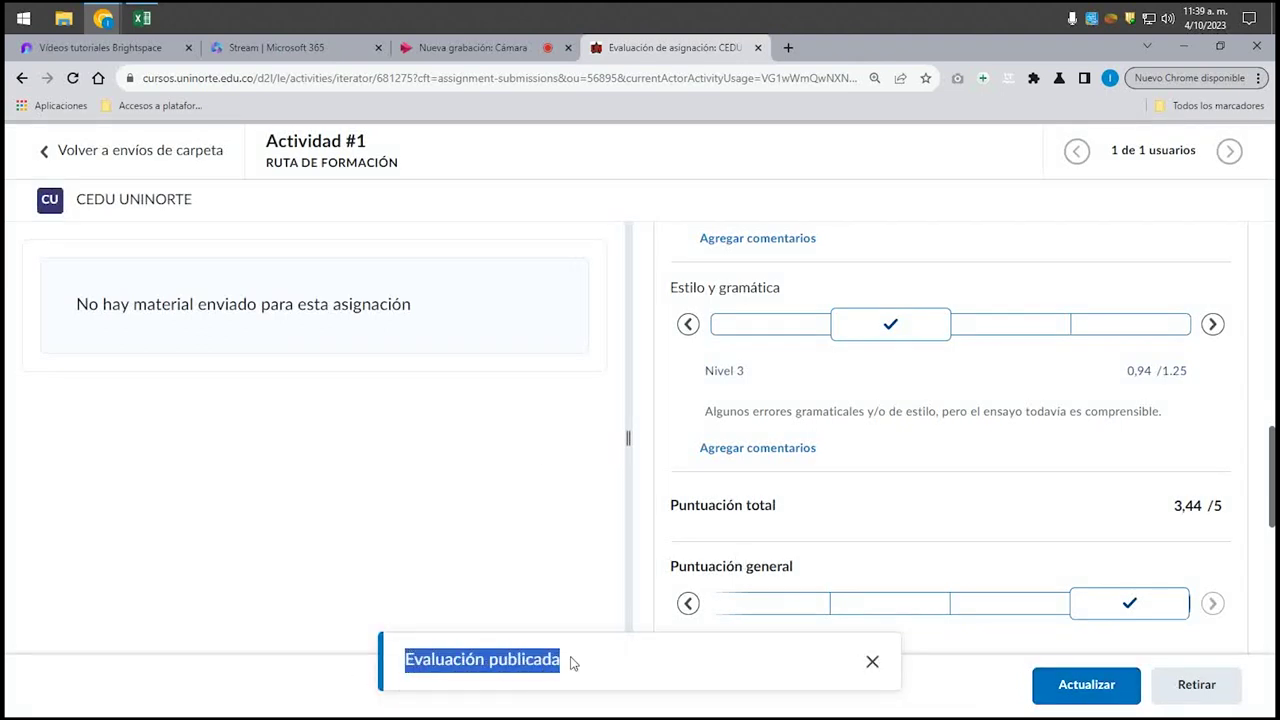